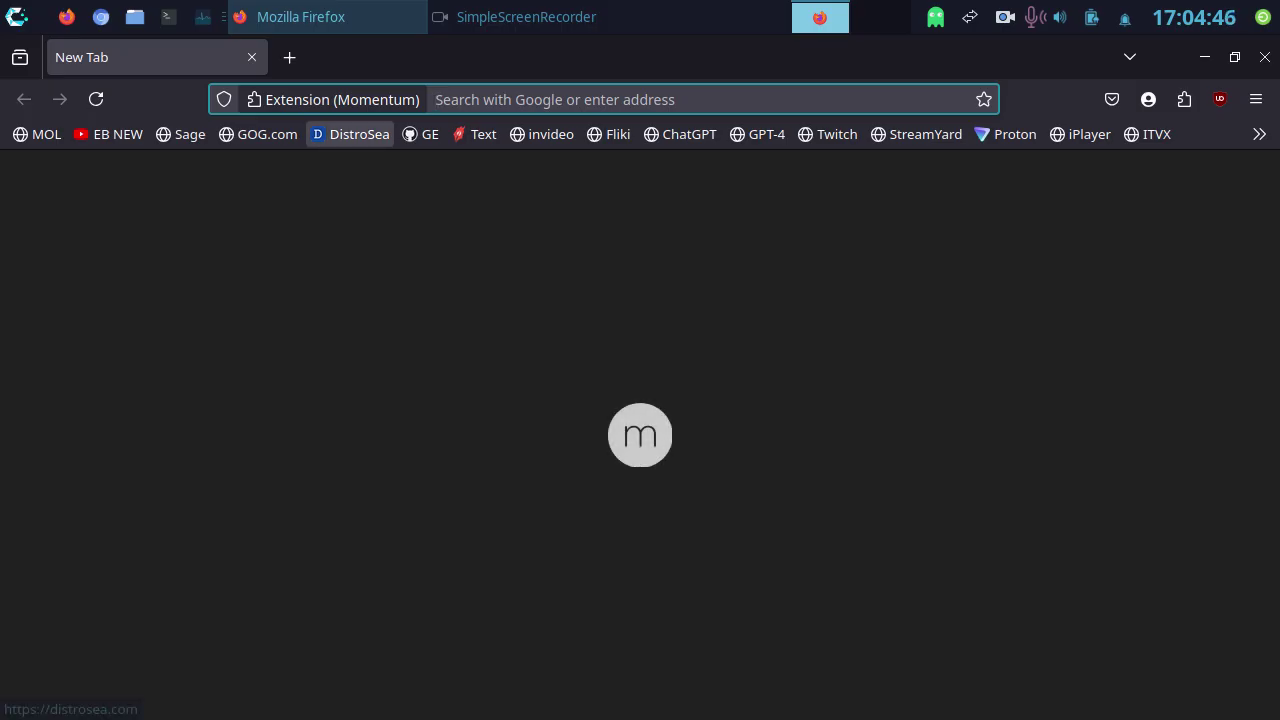
- Open the bookmarked DistroSea website and choose PeppermintOS from its list of Linux distributions
left_click(350, 134)
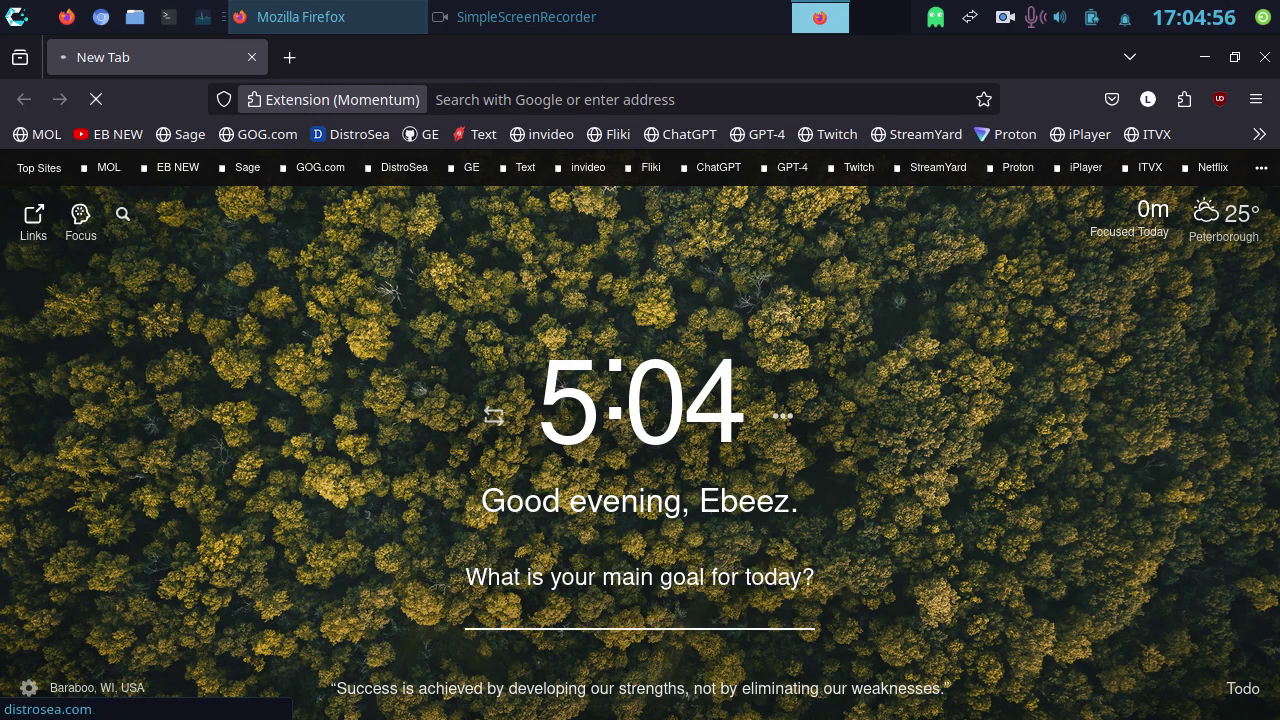
left_click(350, 134)
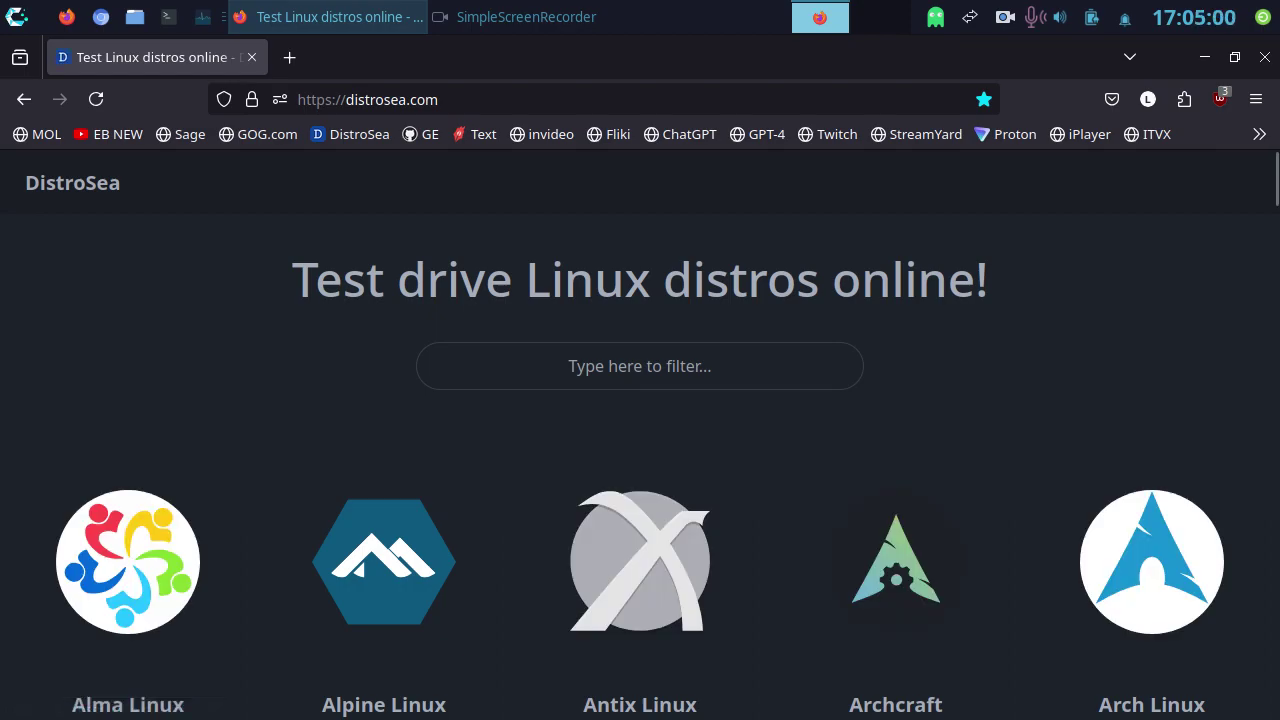
scroll(640, 430, "down", 4)
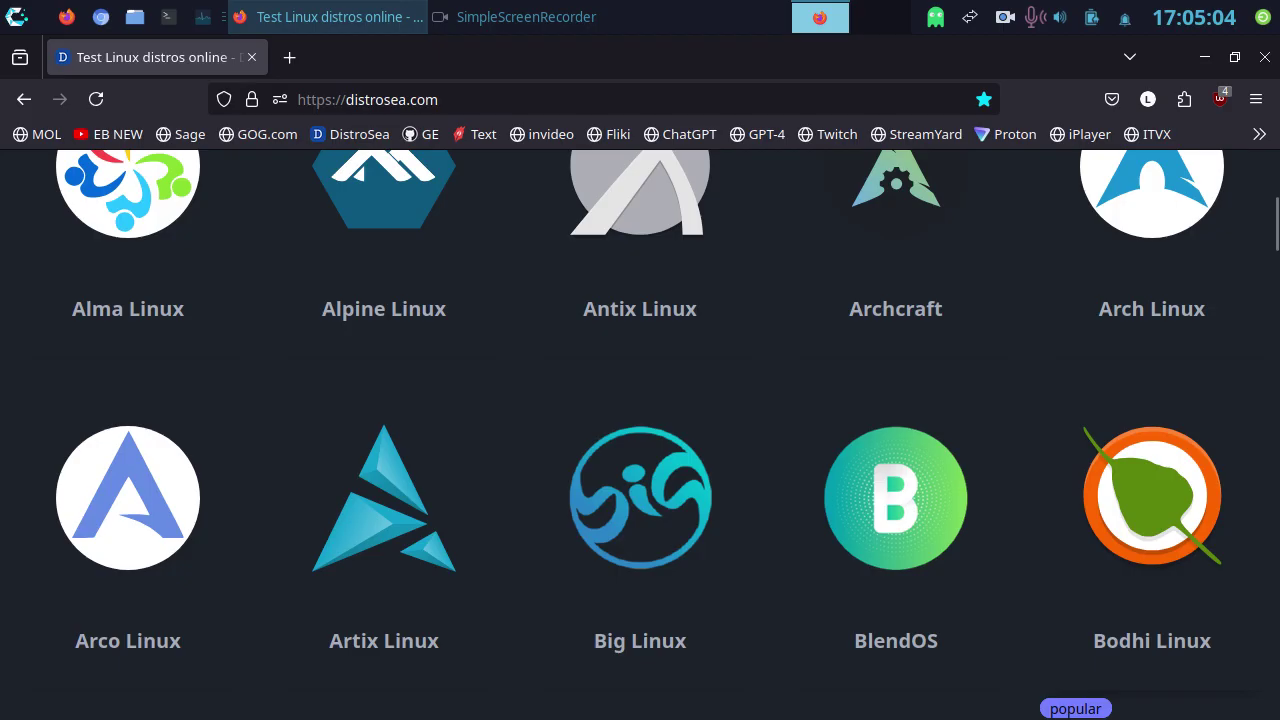
scroll(640, 430, "down", 3)
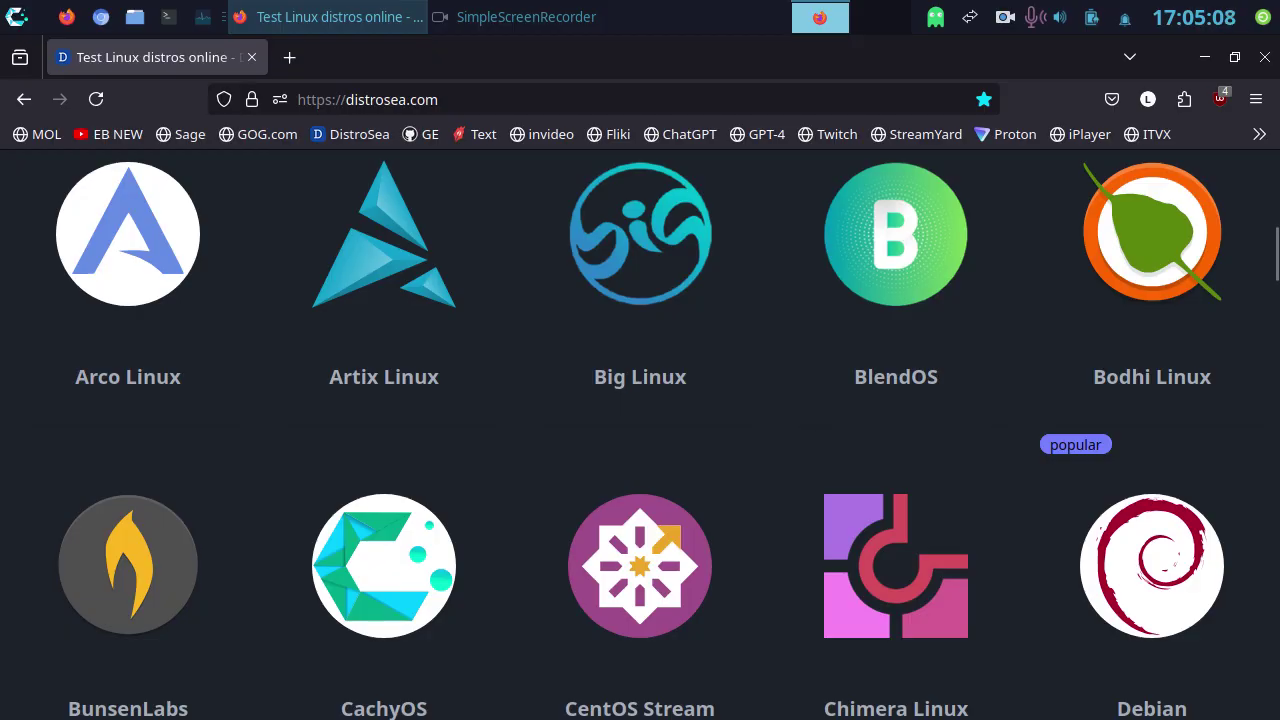
scroll(640, 420, "down", 6)
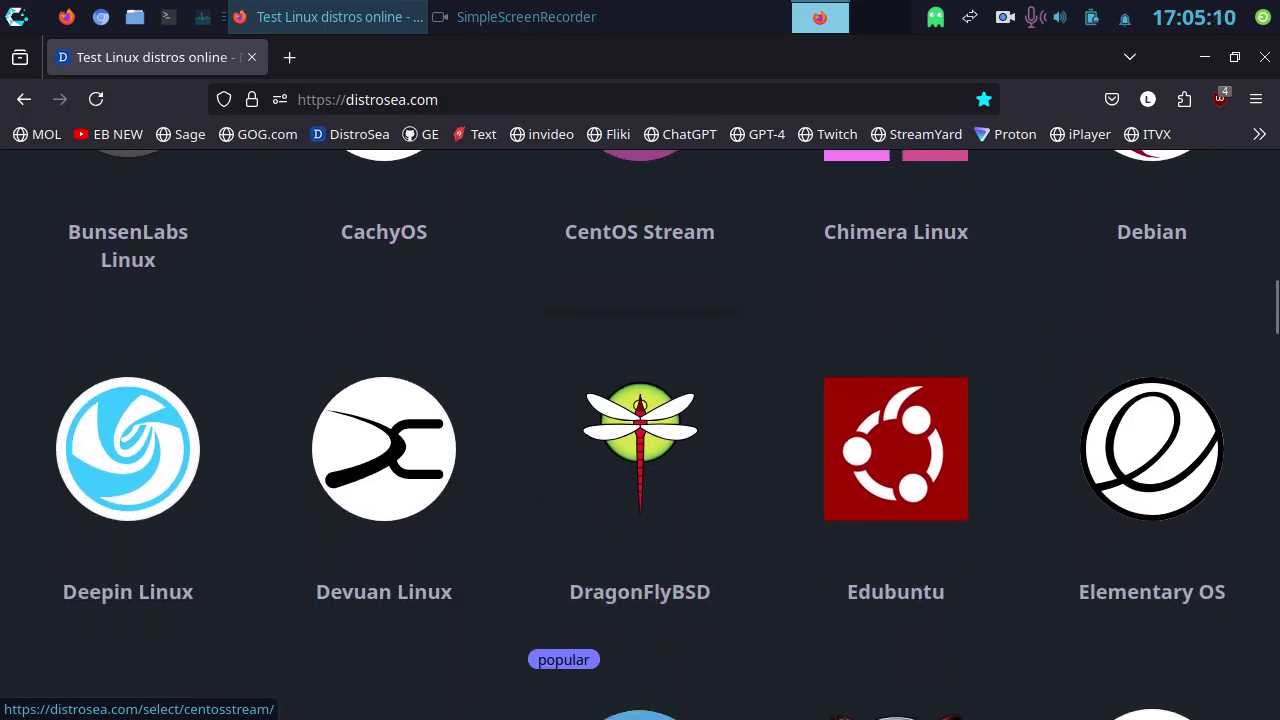
scroll(640, 400, "down", 1)
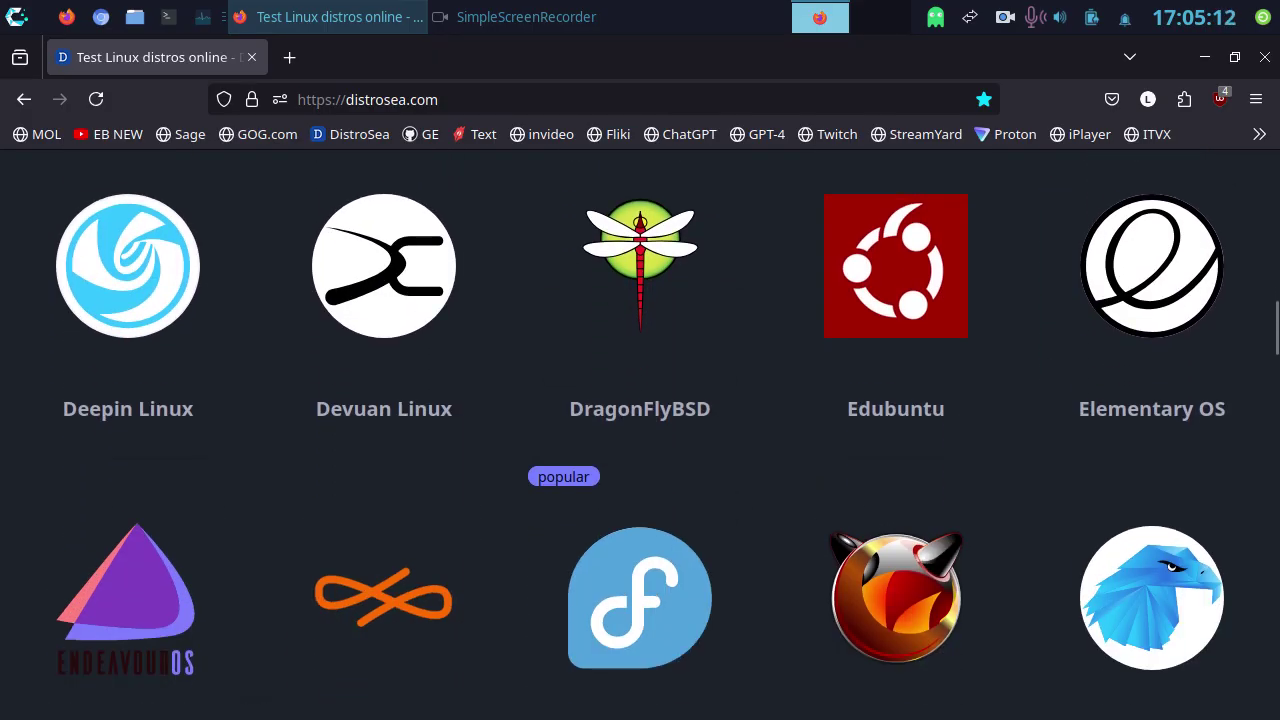
scroll(640, 420, "down", 5)
scroll(640, 420, "down", 6)
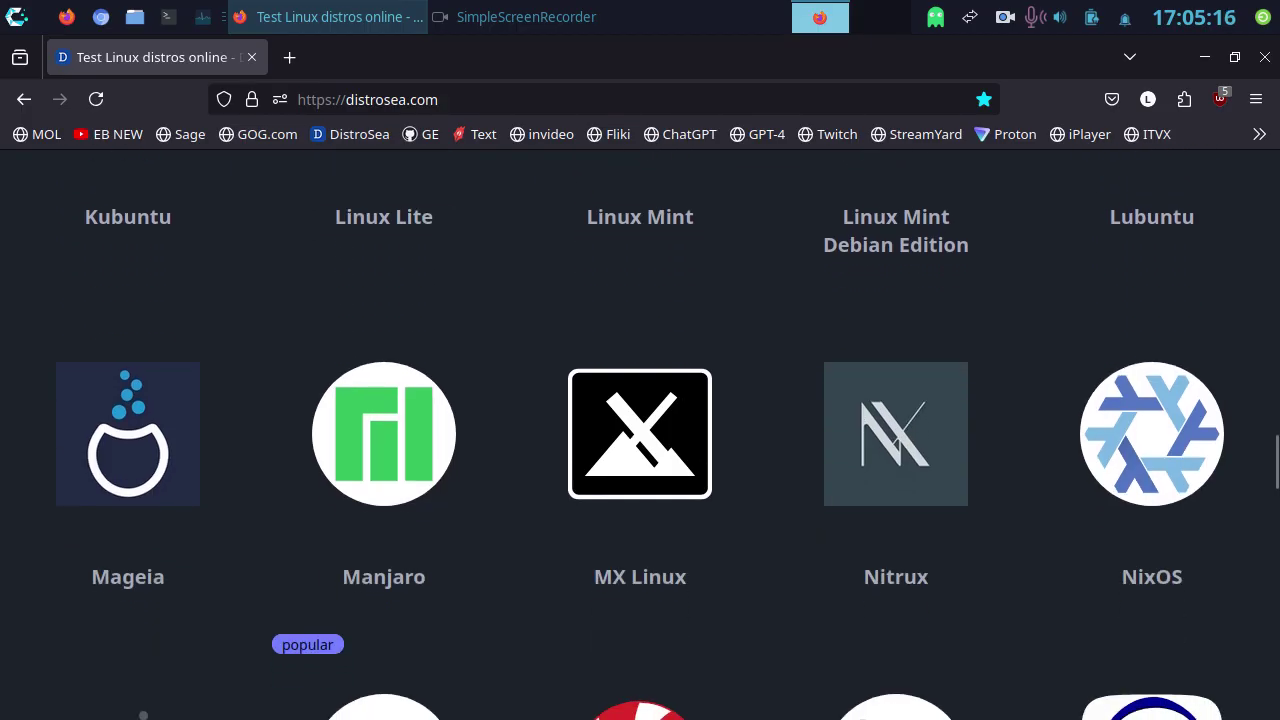
scroll(640, 420, "down", 3)
scroll(640, 420, "down", 3)
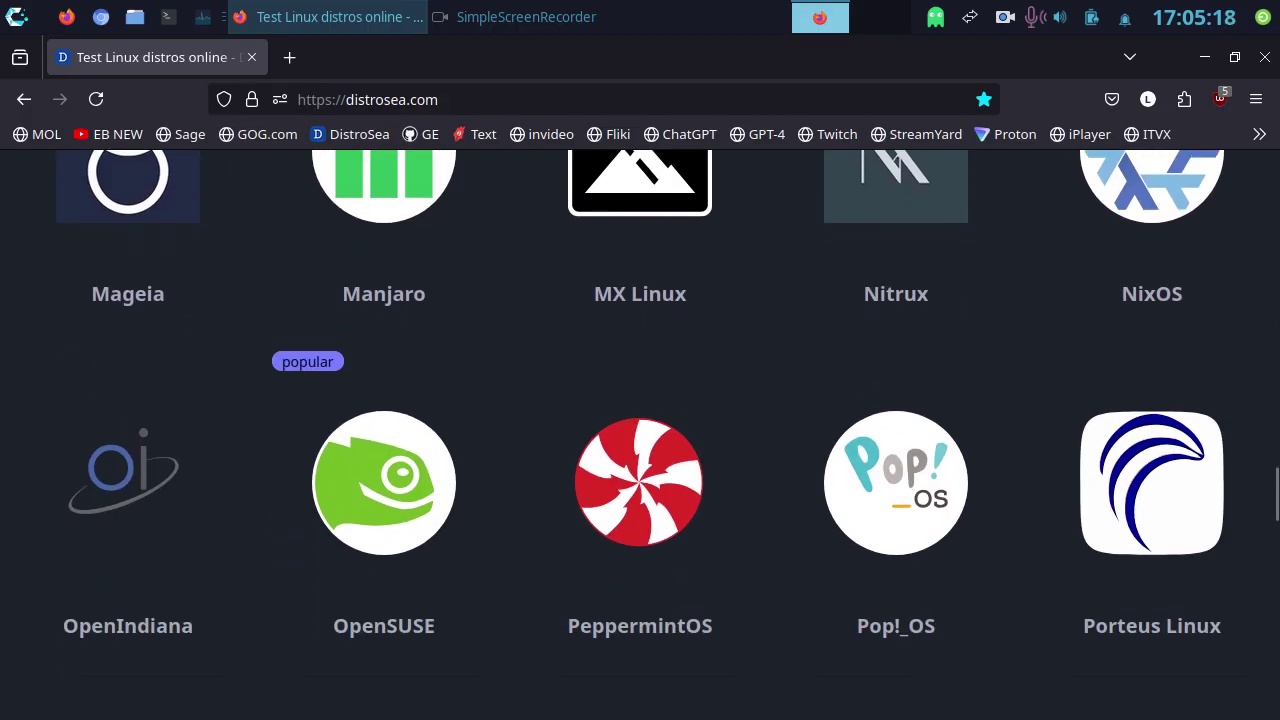
scroll(640, 420, "down", 3)
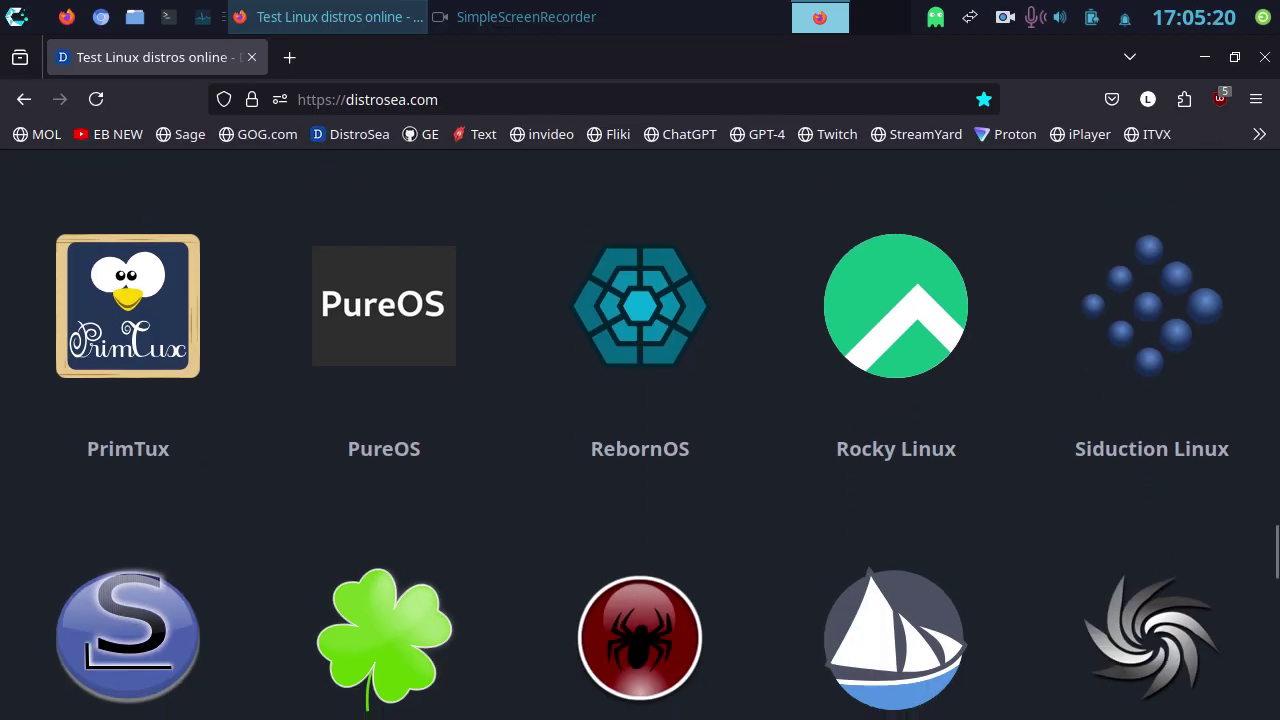
scroll(640, 420, "down", 3)
scroll(640, 420, "up", 9)
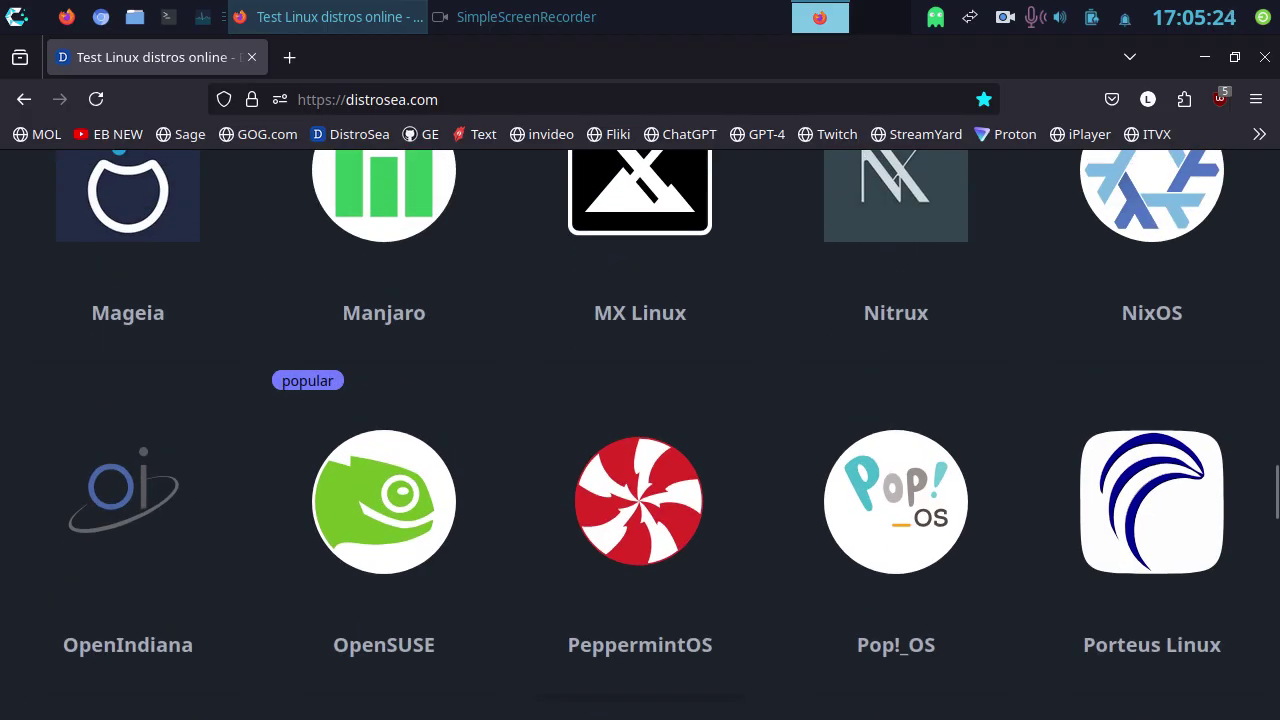
left_click(640, 500)
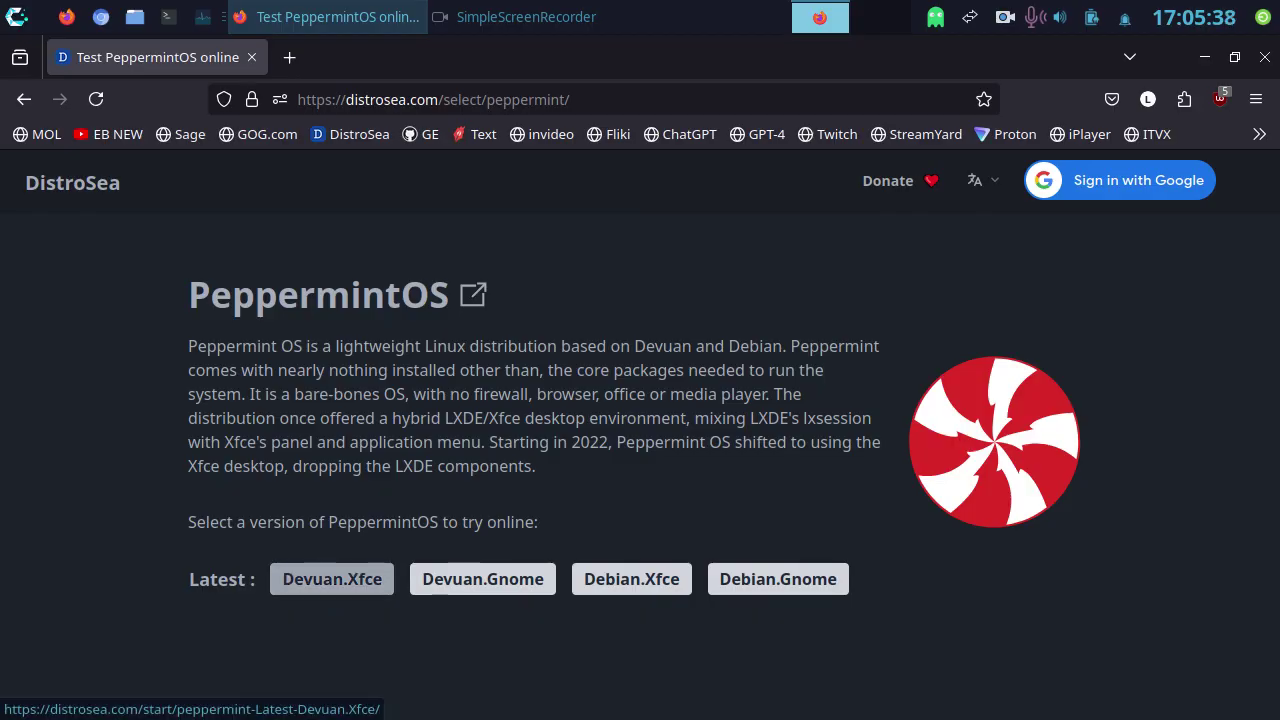
- Select the latest Devuan.Xfce version of PeppermintOS, complete the human verification and start the online session
left_click(332, 579)
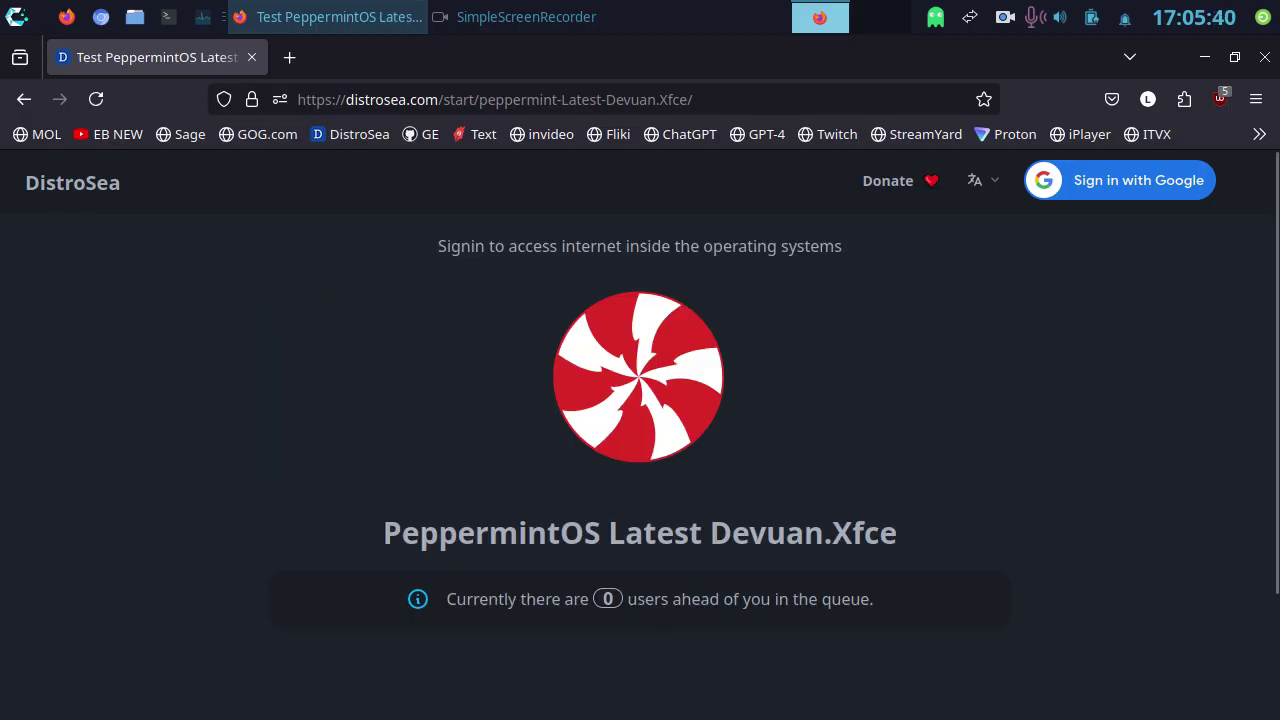
scroll(640, 435, "down", 3)
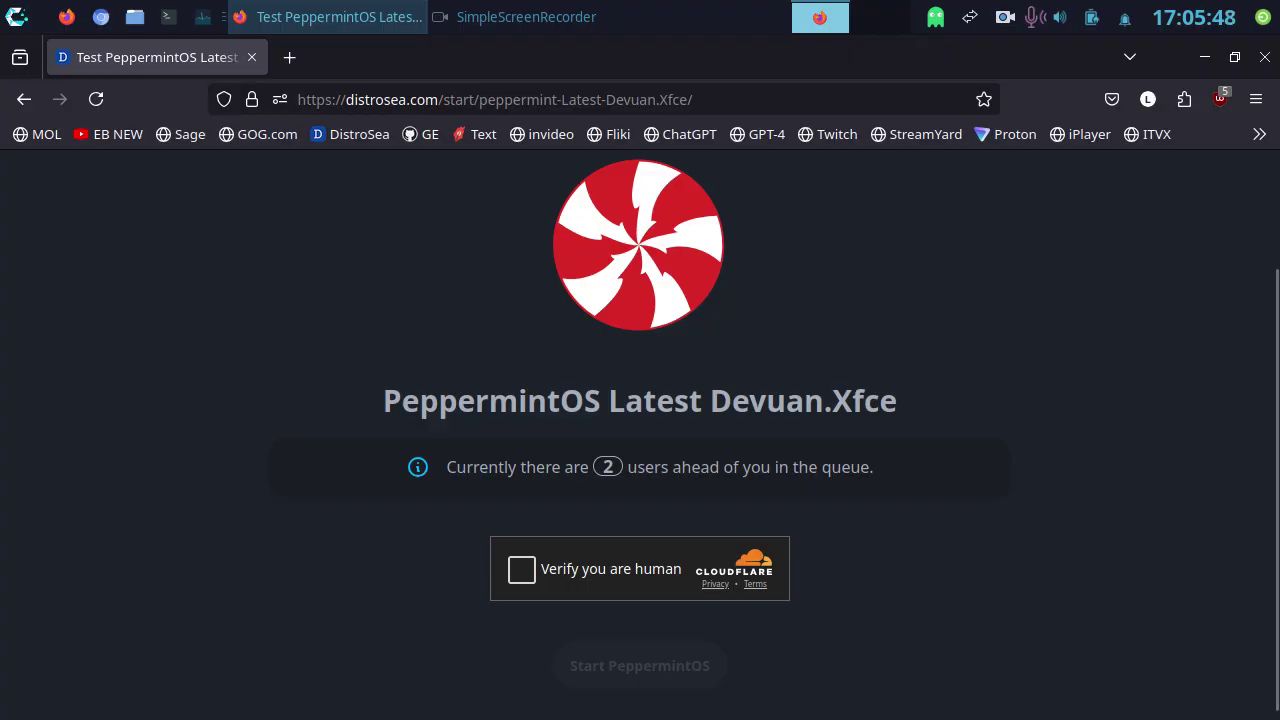
left_click(610, 569)
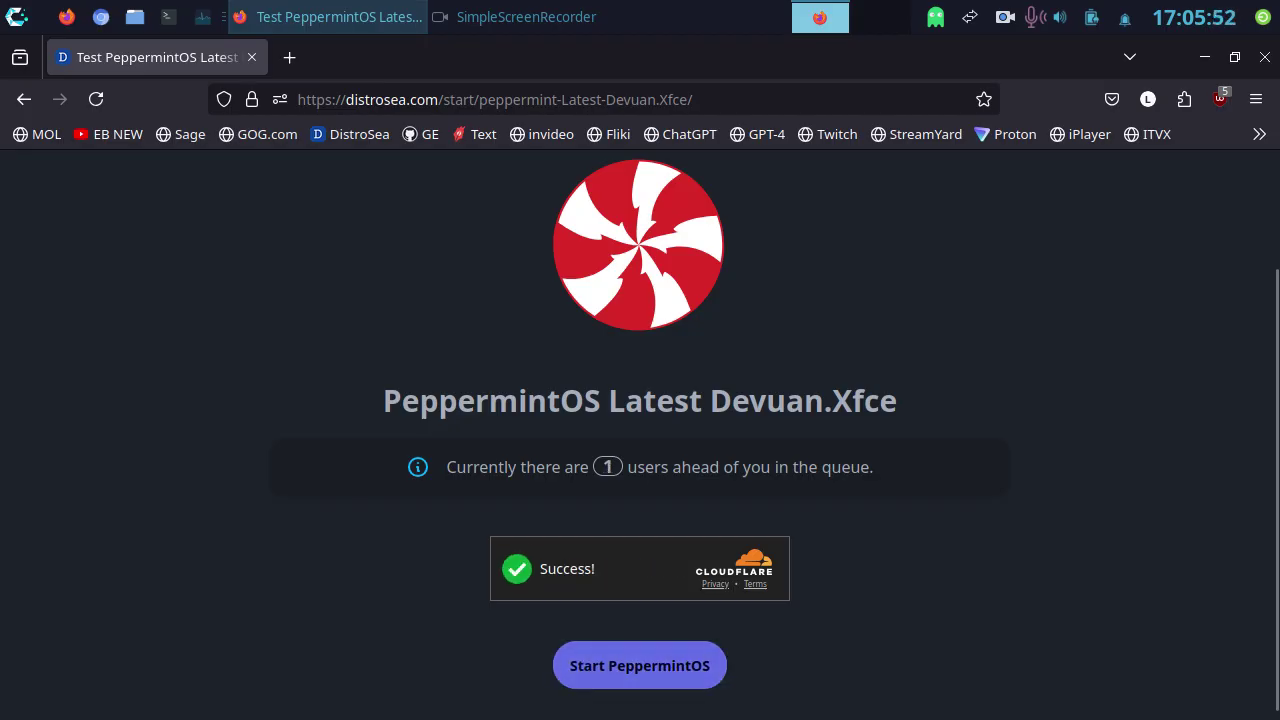
left_click(639, 665)
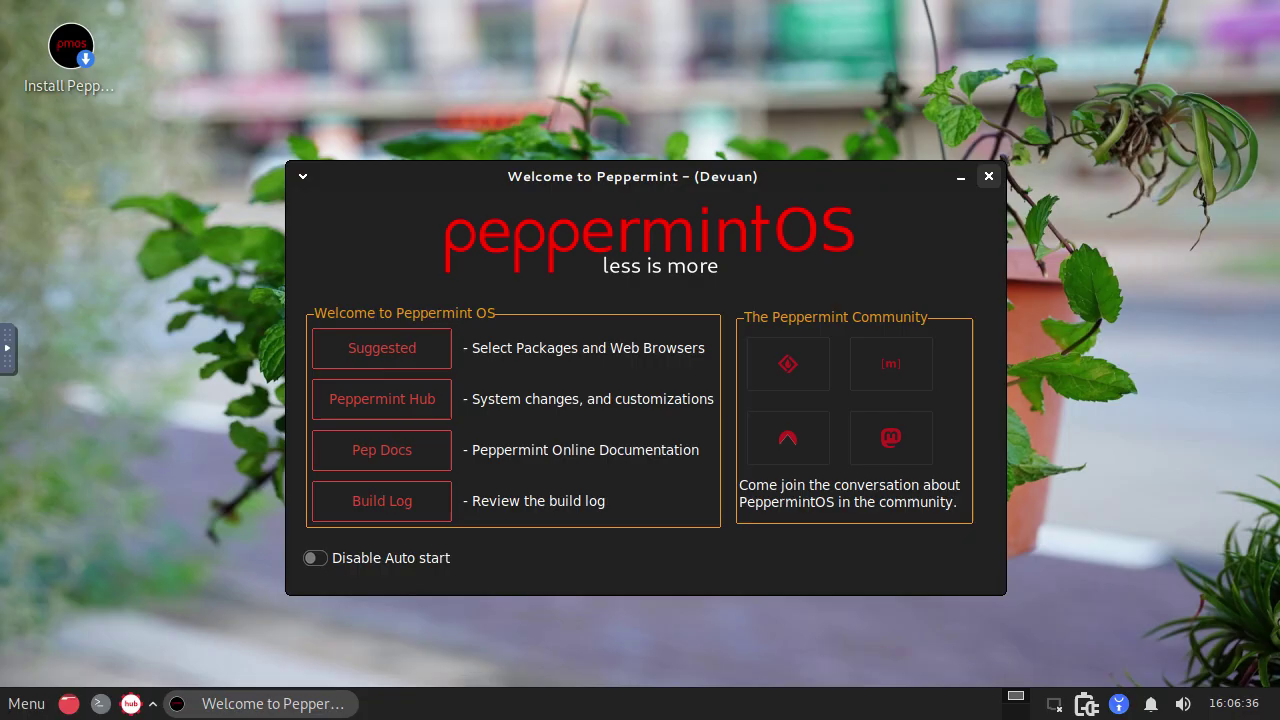
- Close the Welcome to Peppermint window, view the Peppermint installer's welcome page and quit the installation
left_click(988, 176)
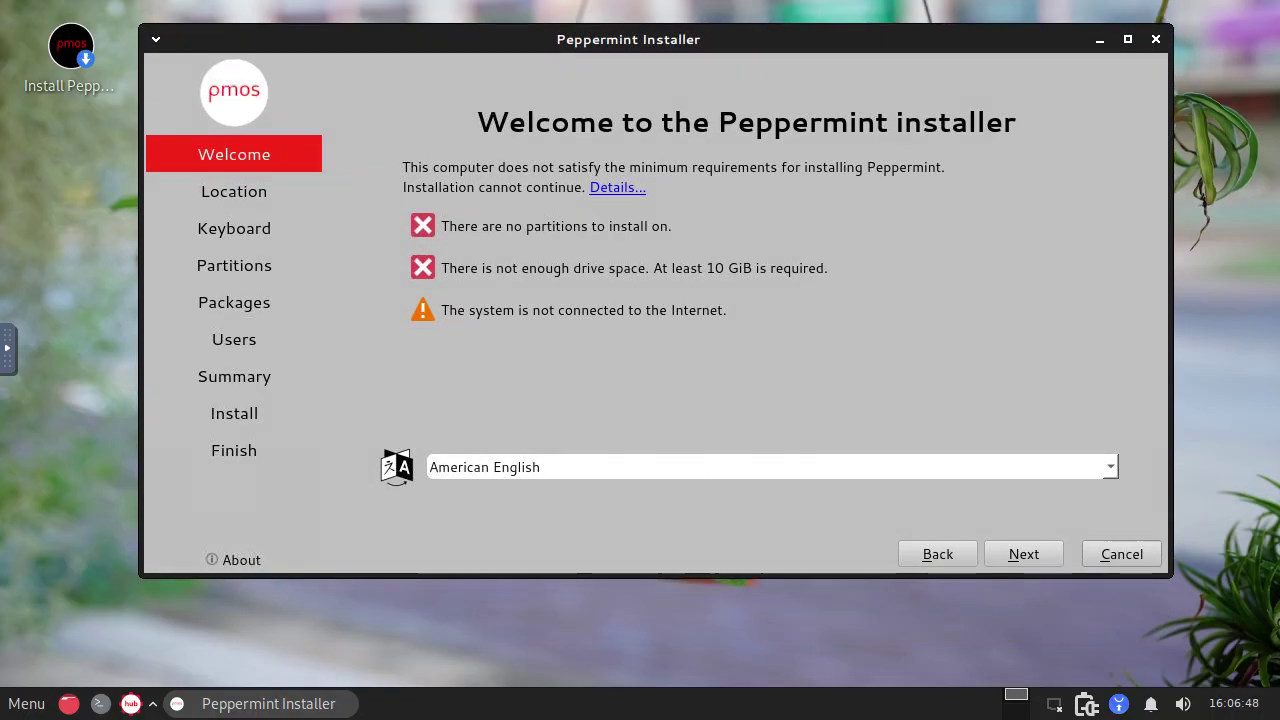
left_click(1120, 553)
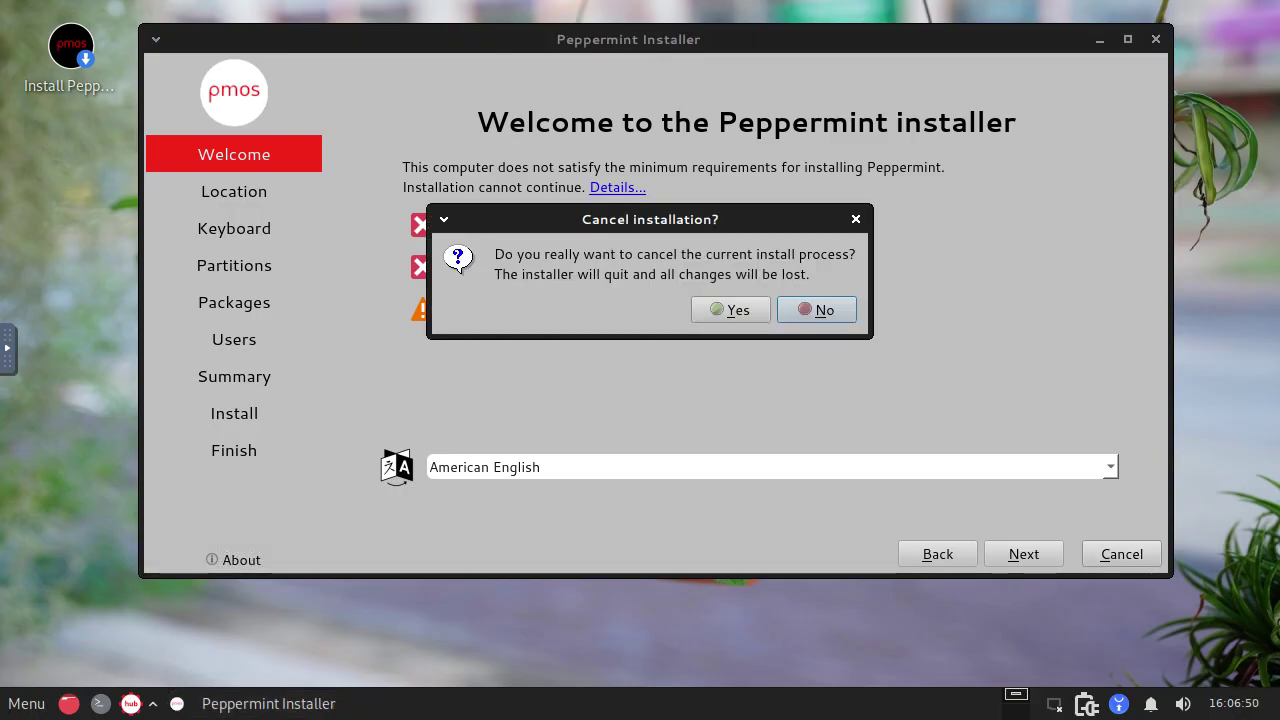
key("alt+y")
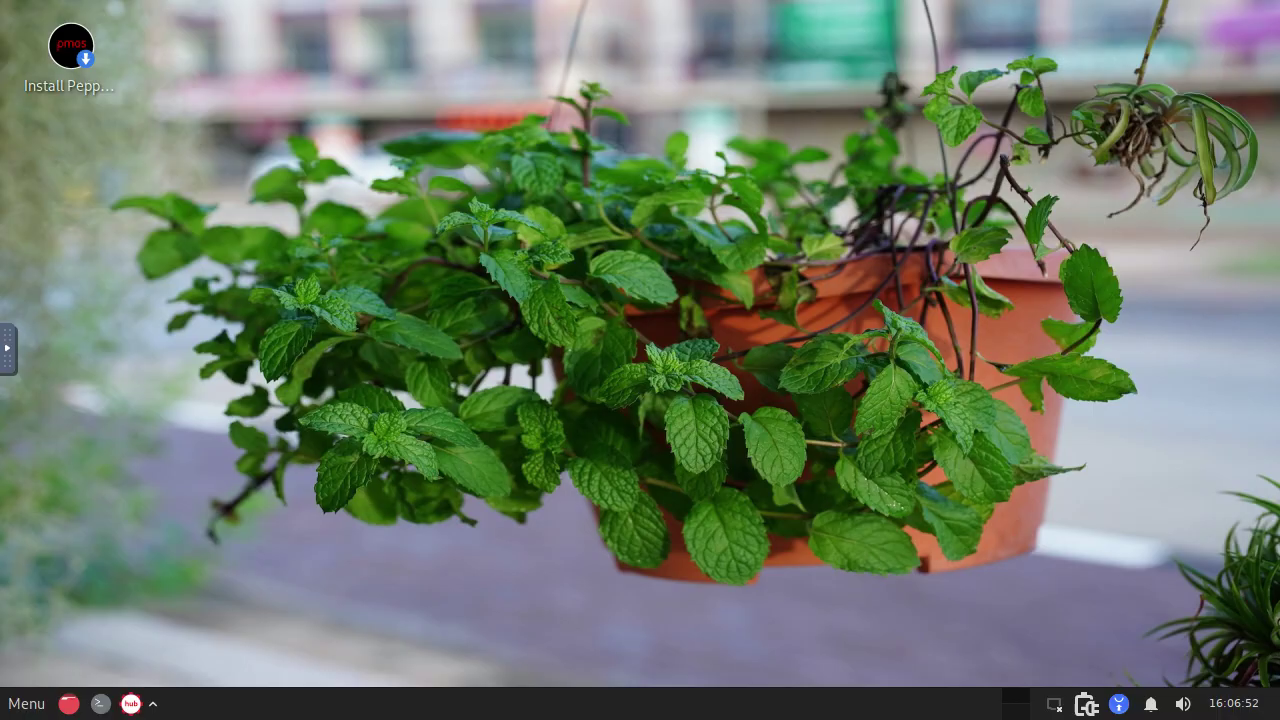
- View the wallpaper options in the desktop settings, moving the window aside, and close them
right_click(514, 129)
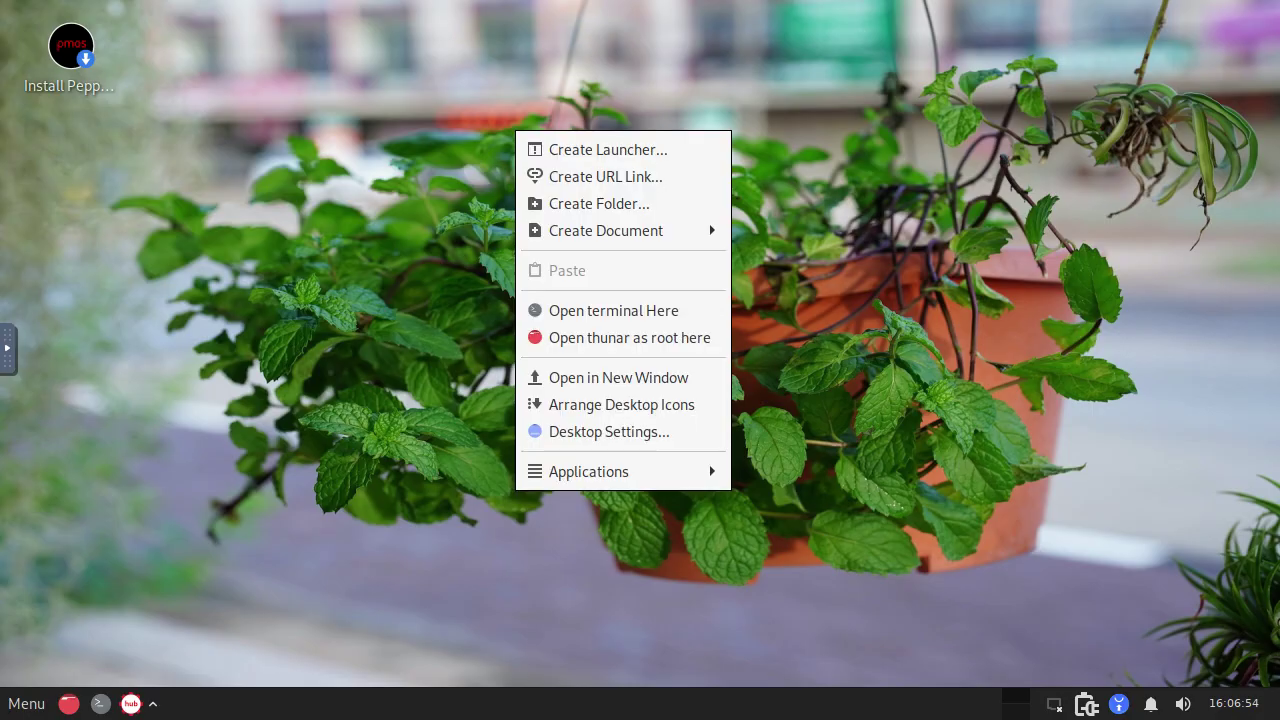
key("Return")
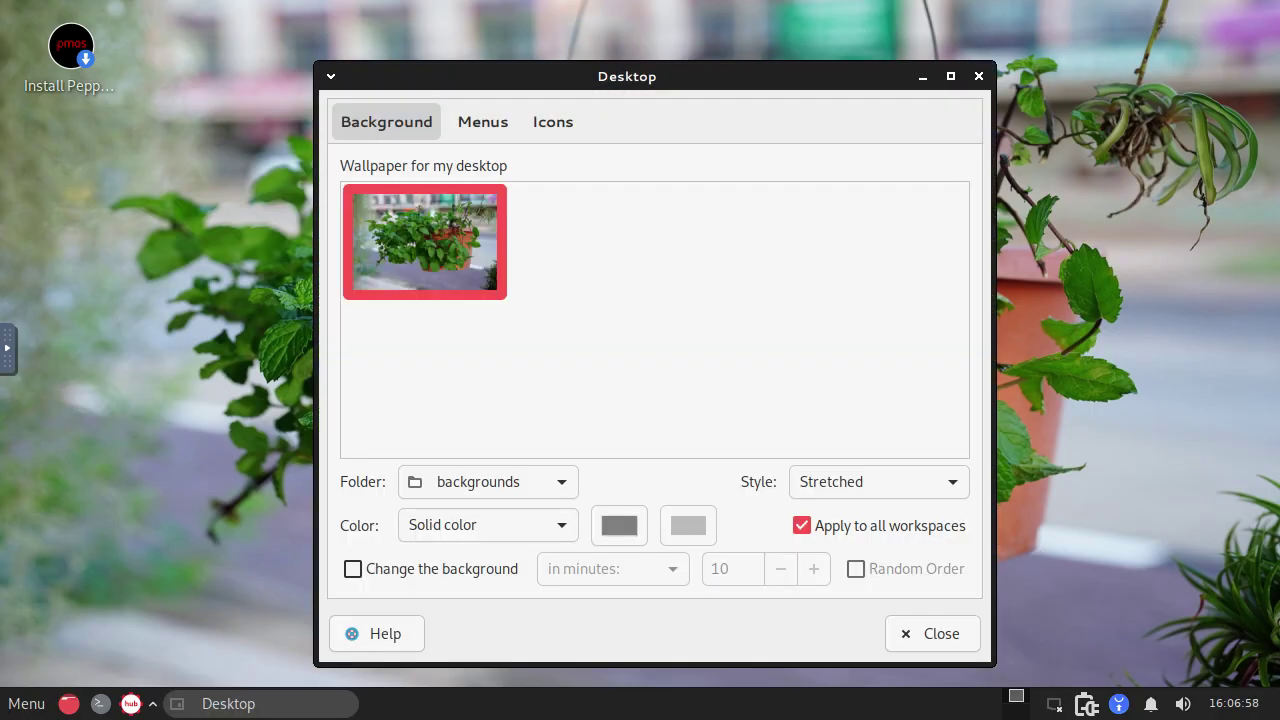
left_click_drag(627, 76, 535, 51)
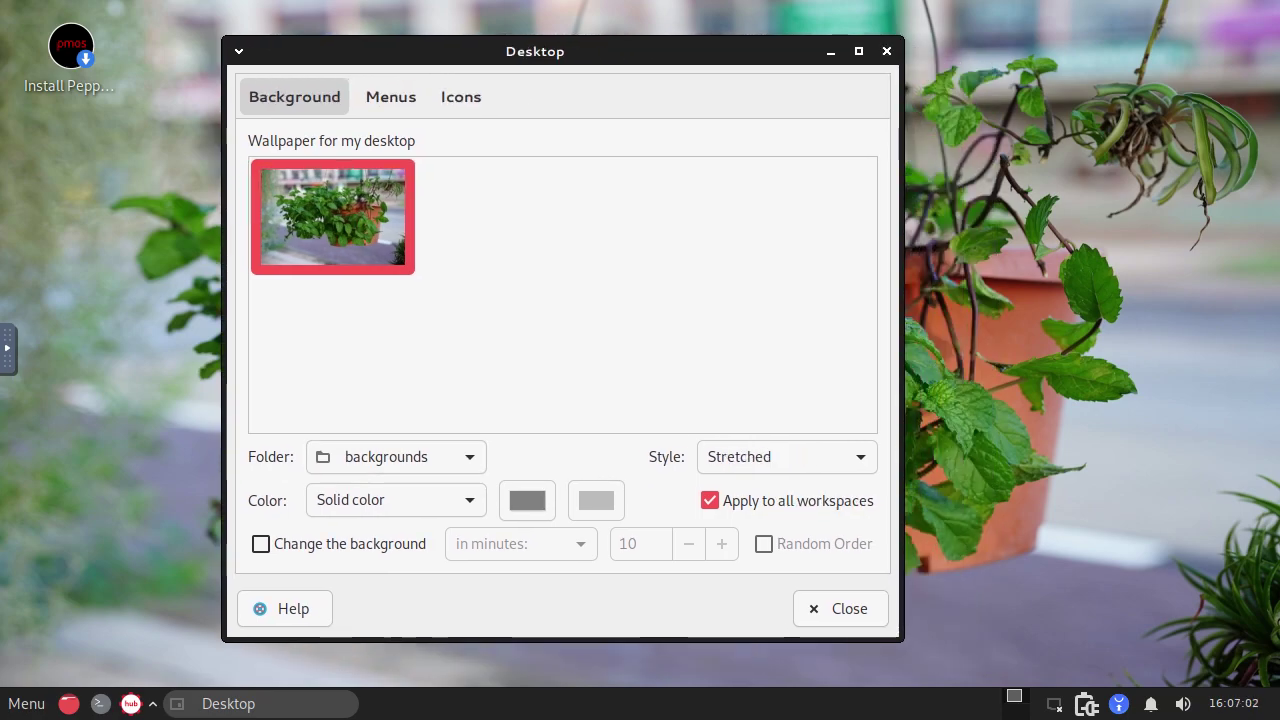
left_click(840, 608)
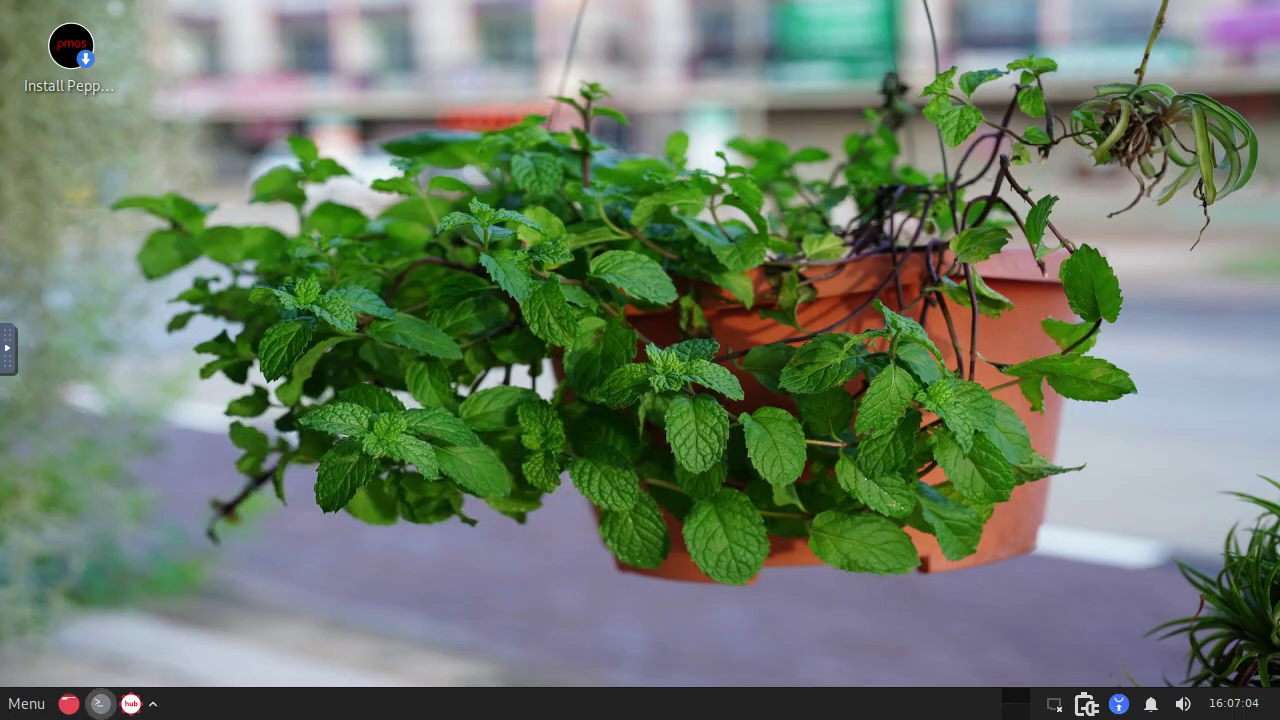
- Browse the Accessories, Graphics and Internet applications, view the Kumo SSB manager and close it
left_click(26, 704)
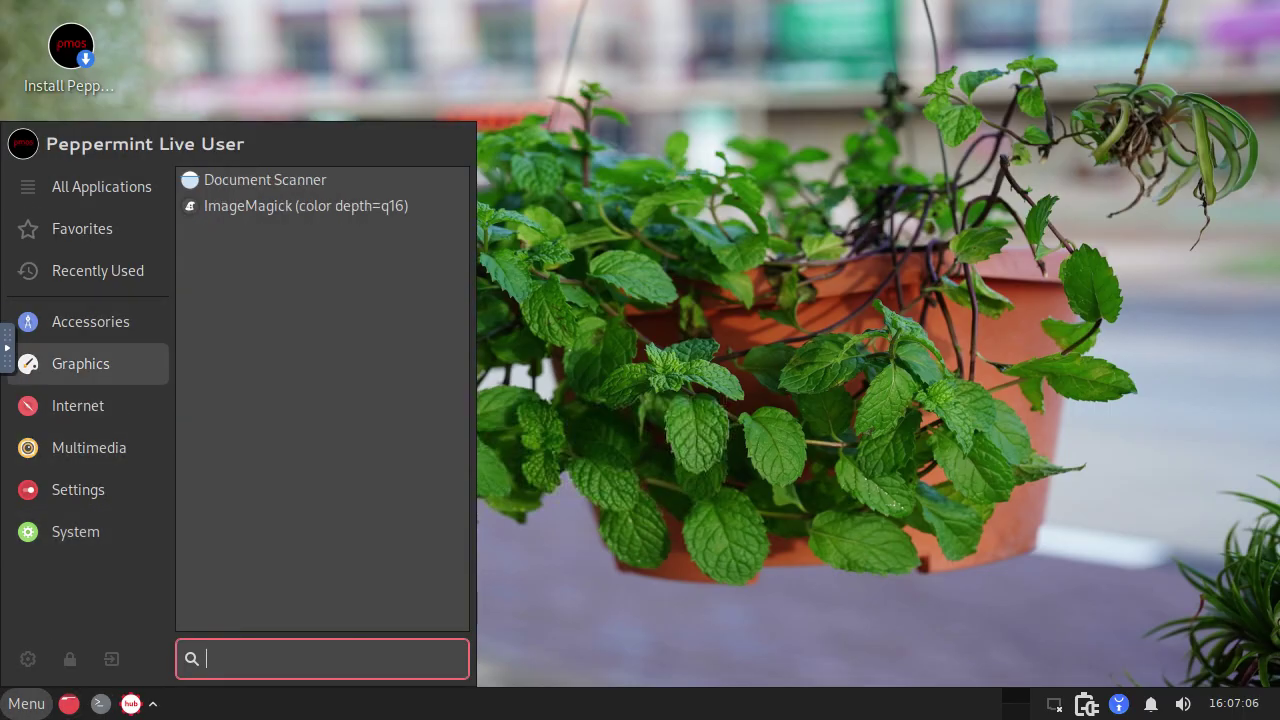
mouse_move(90, 321)
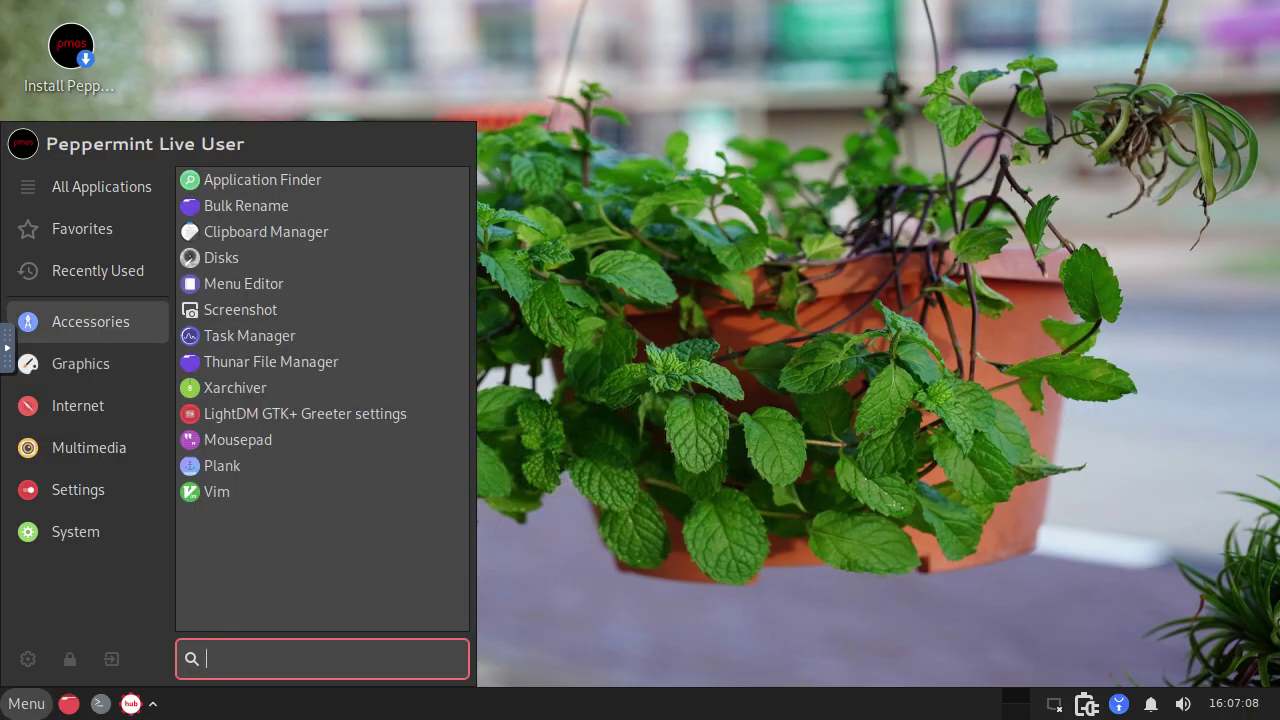
mouse_move(80, 363)
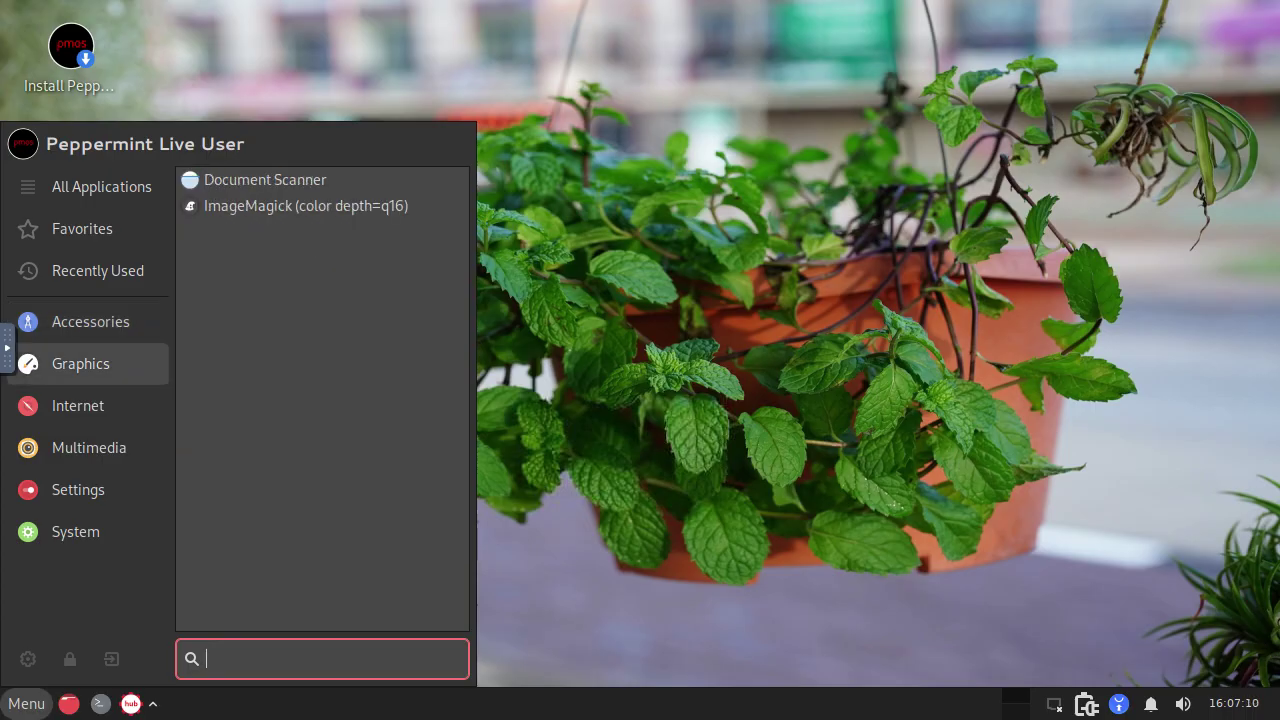
mouse_move(78, 405)
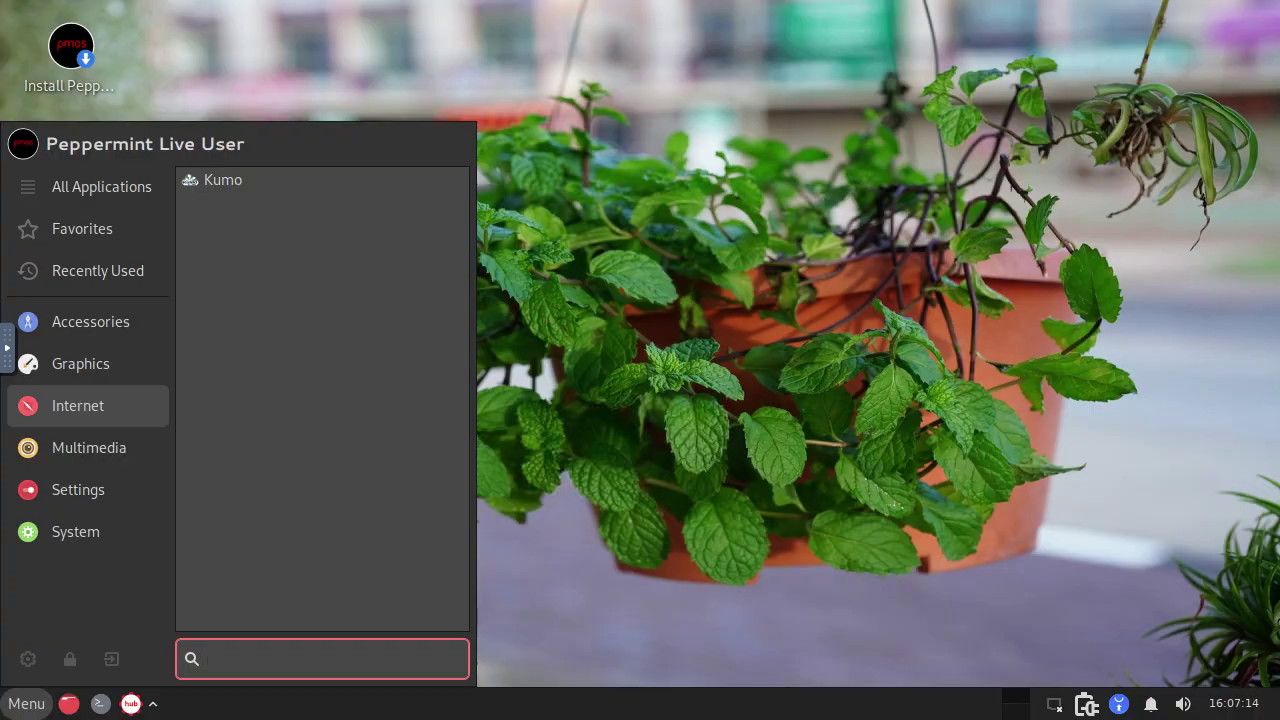
left_click(222, 180)
key("Return")
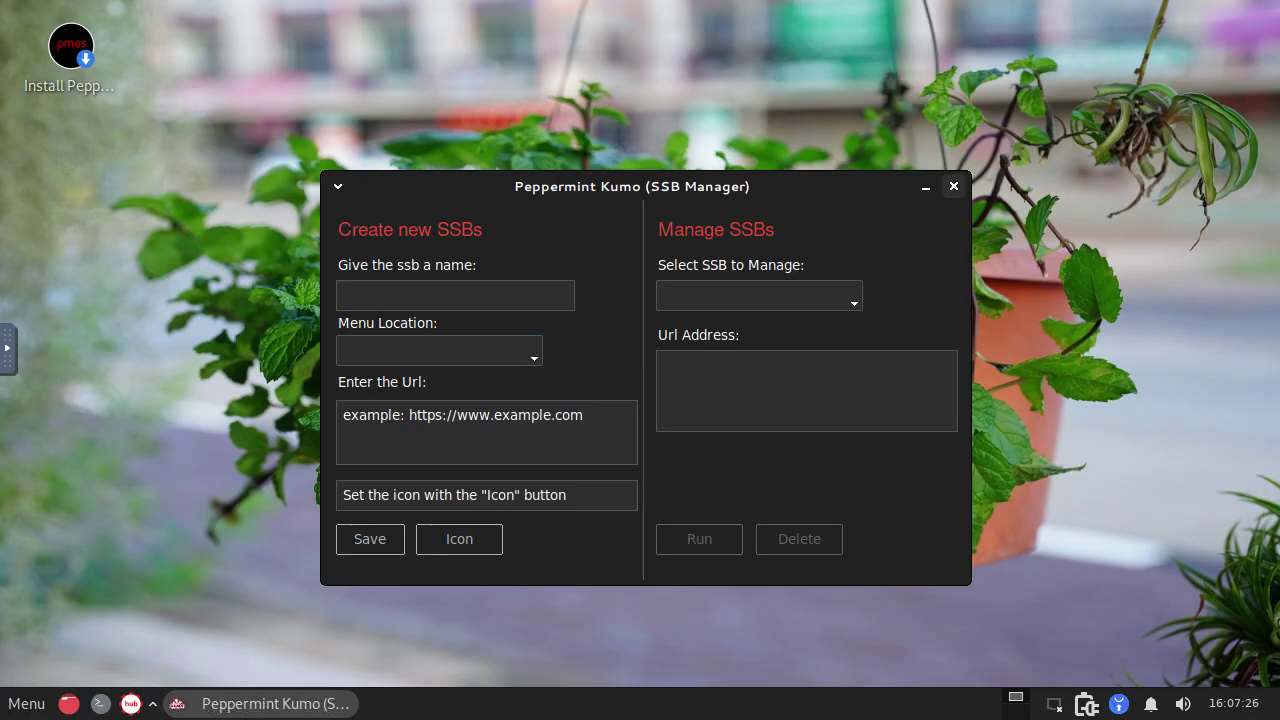
left_click(953, 186)
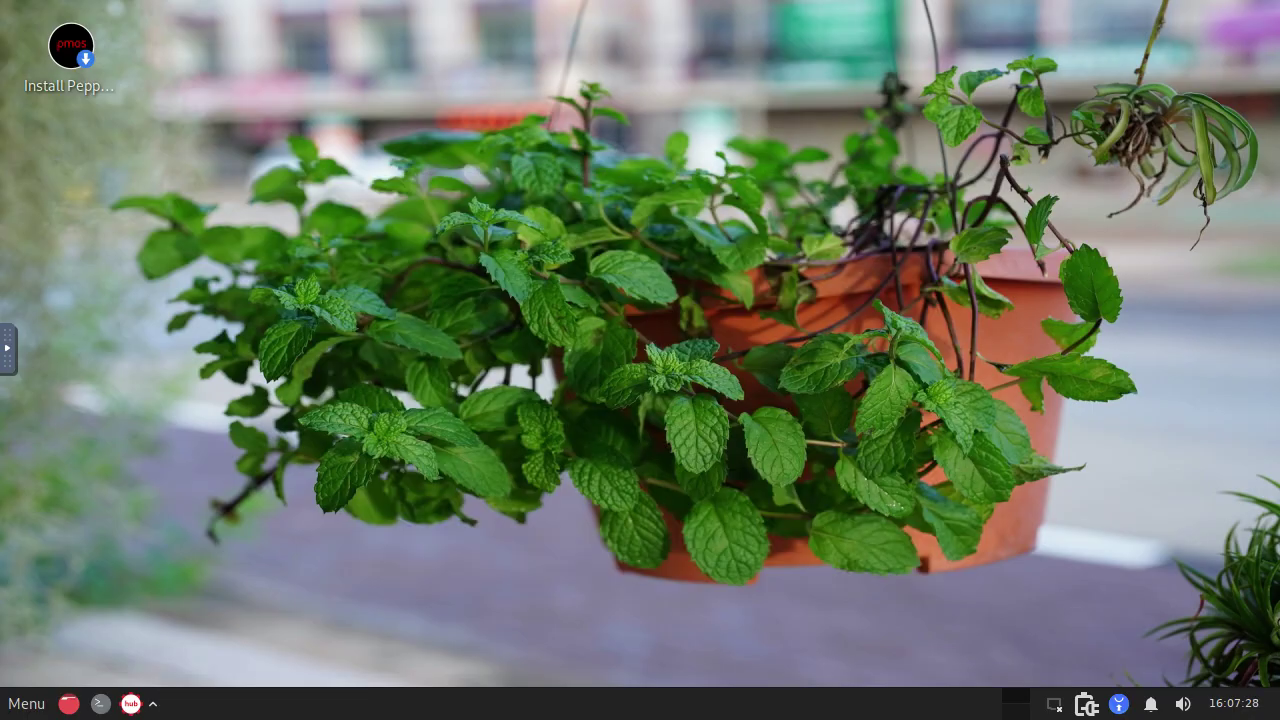
- View the live user's home folder in the Thunar file manager and close it
left_click(26, 704)
left_click(26, 704)
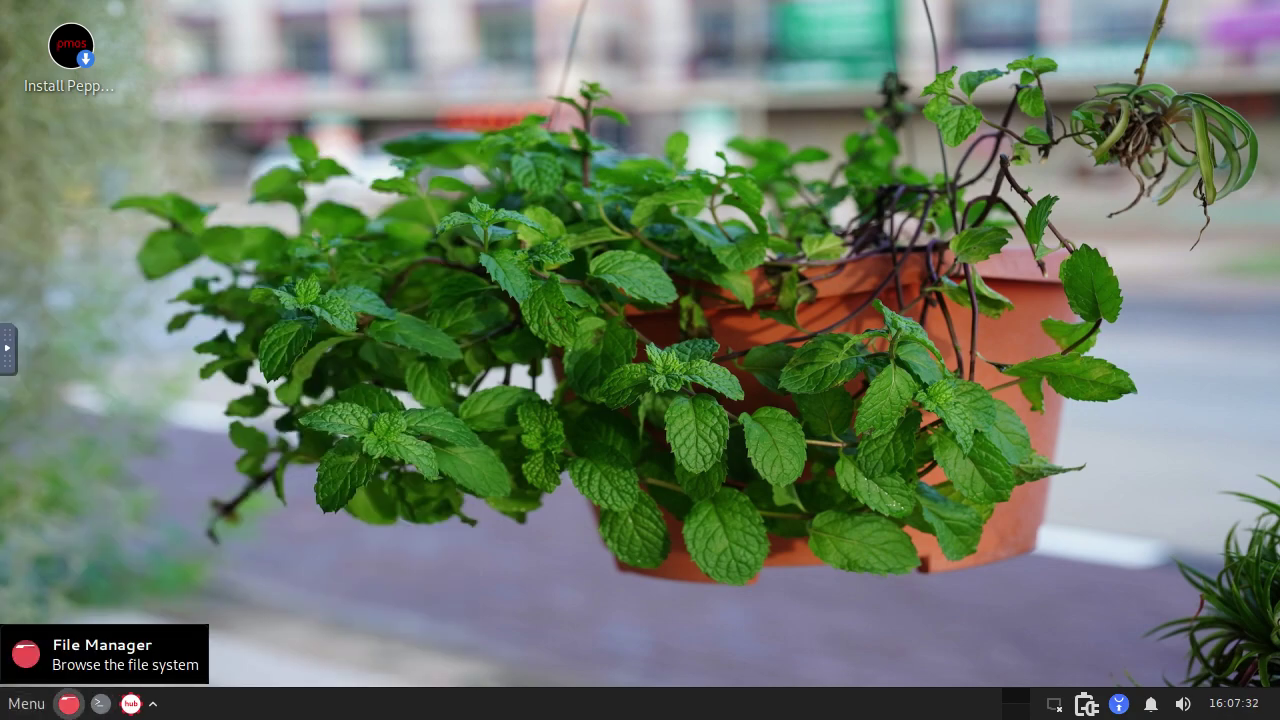
left_click(68, 704)
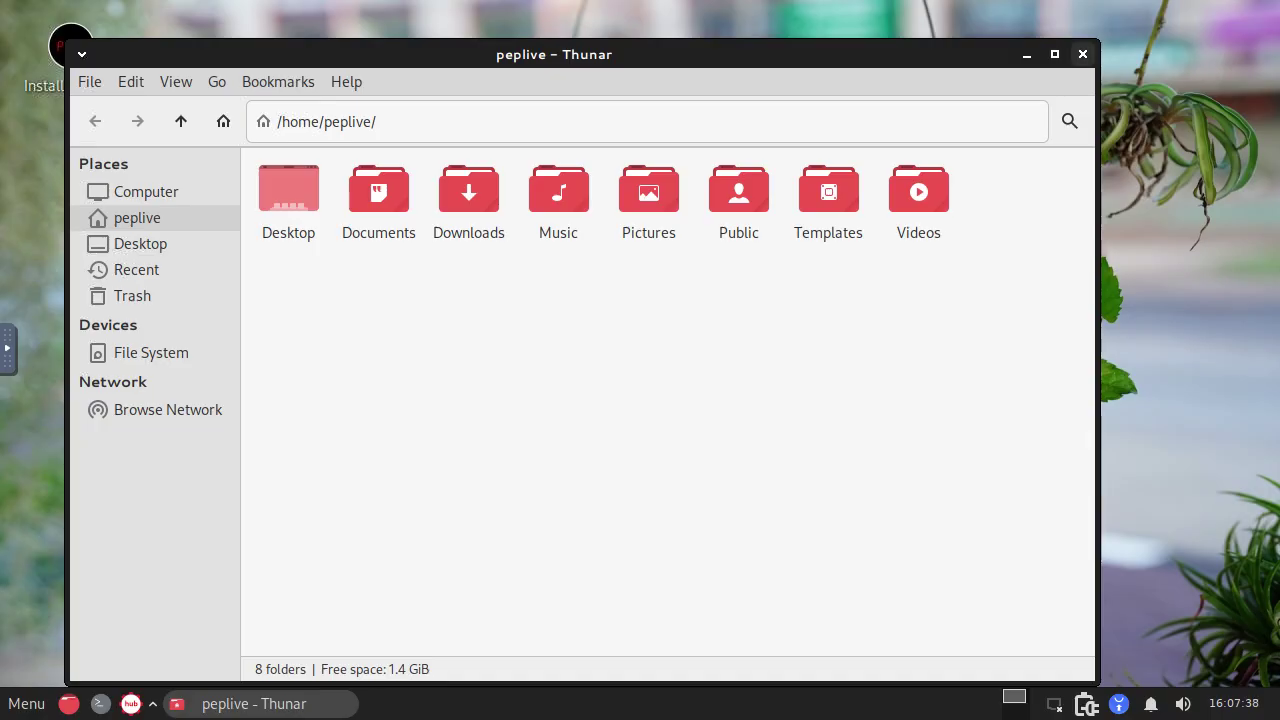
left_click(1082, 54)
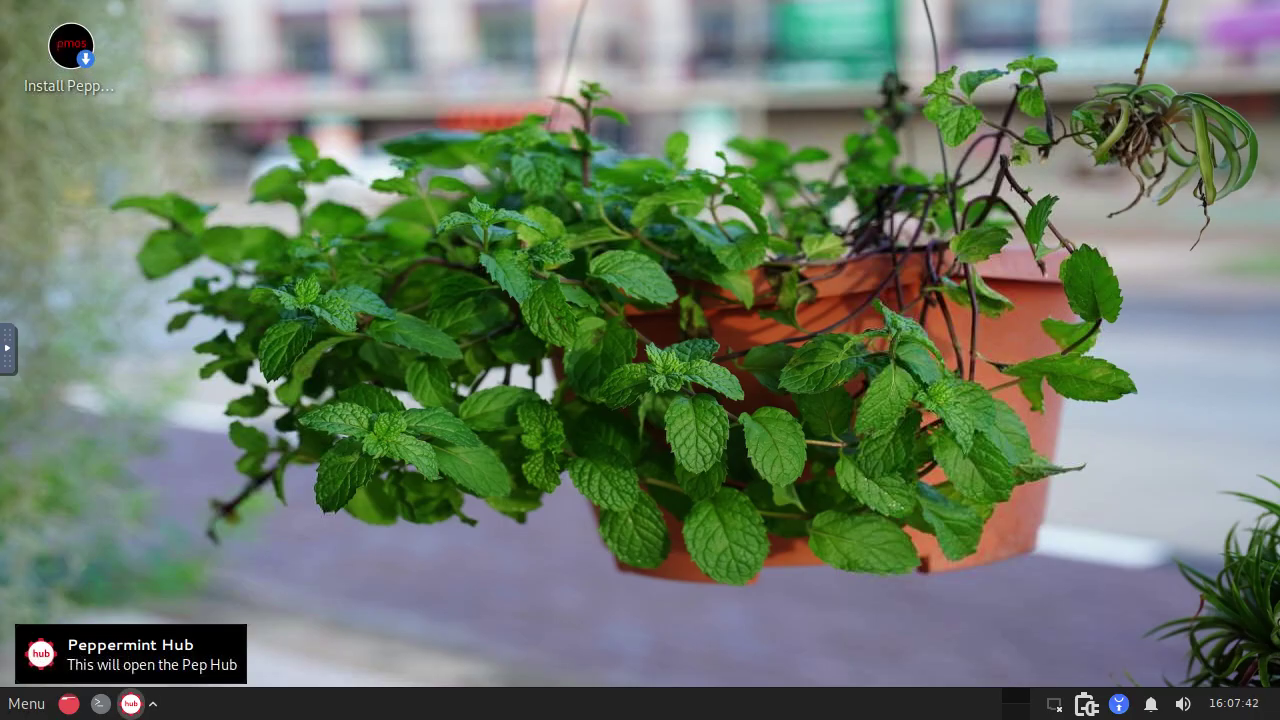
- View the general system and software tools in Peppermint Hub and close it
left_click(130, 703)
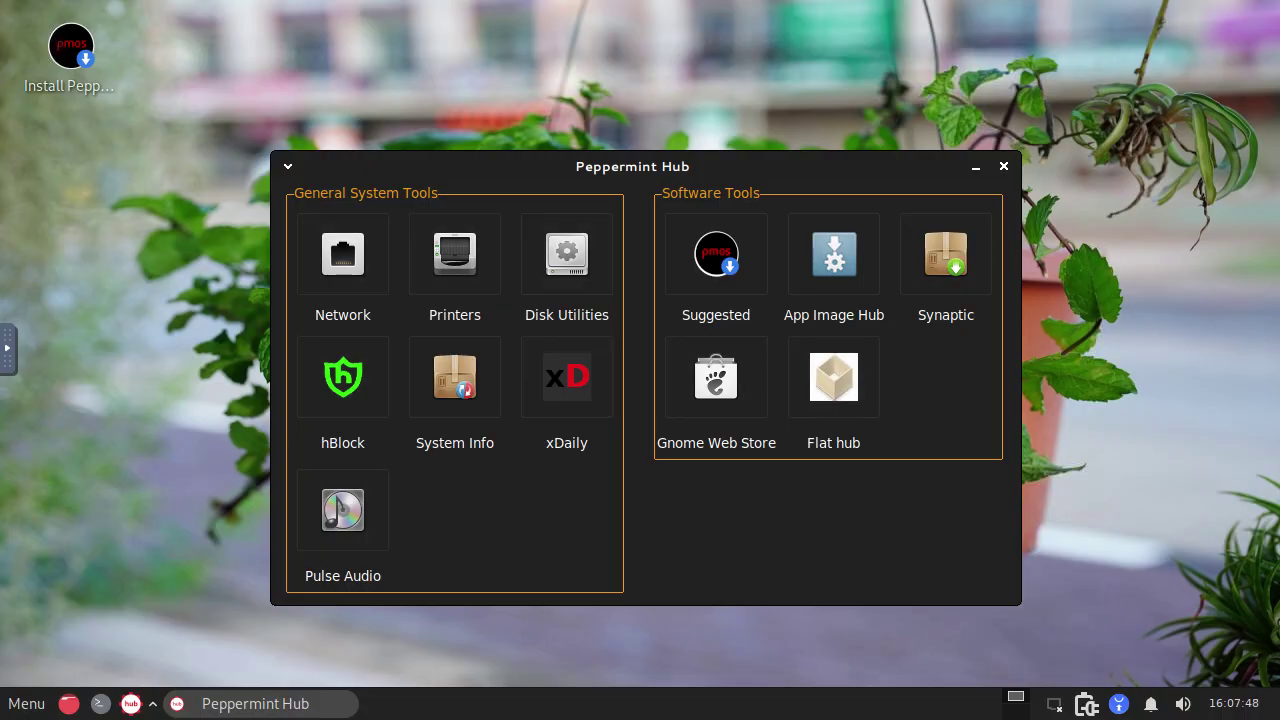
left_click(1004, 166)
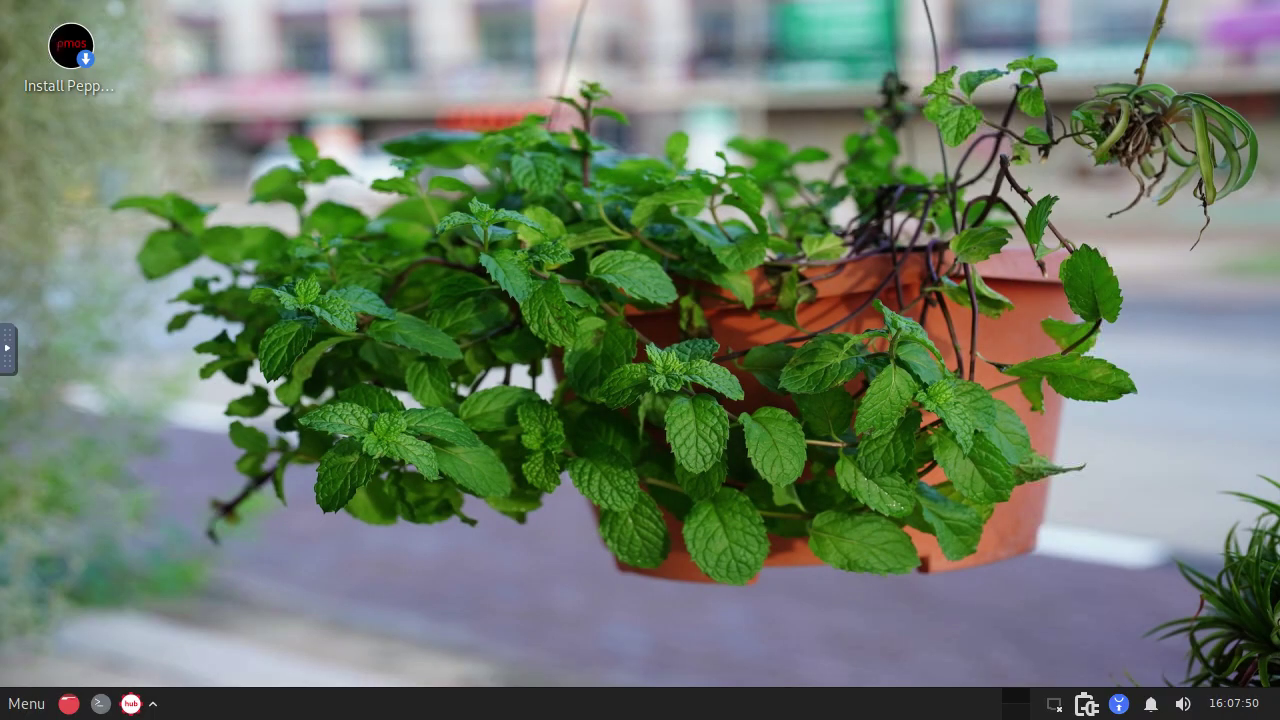
- Open a terminal window, move it toward the middle of the desktop and close it
left_click(100, 703)
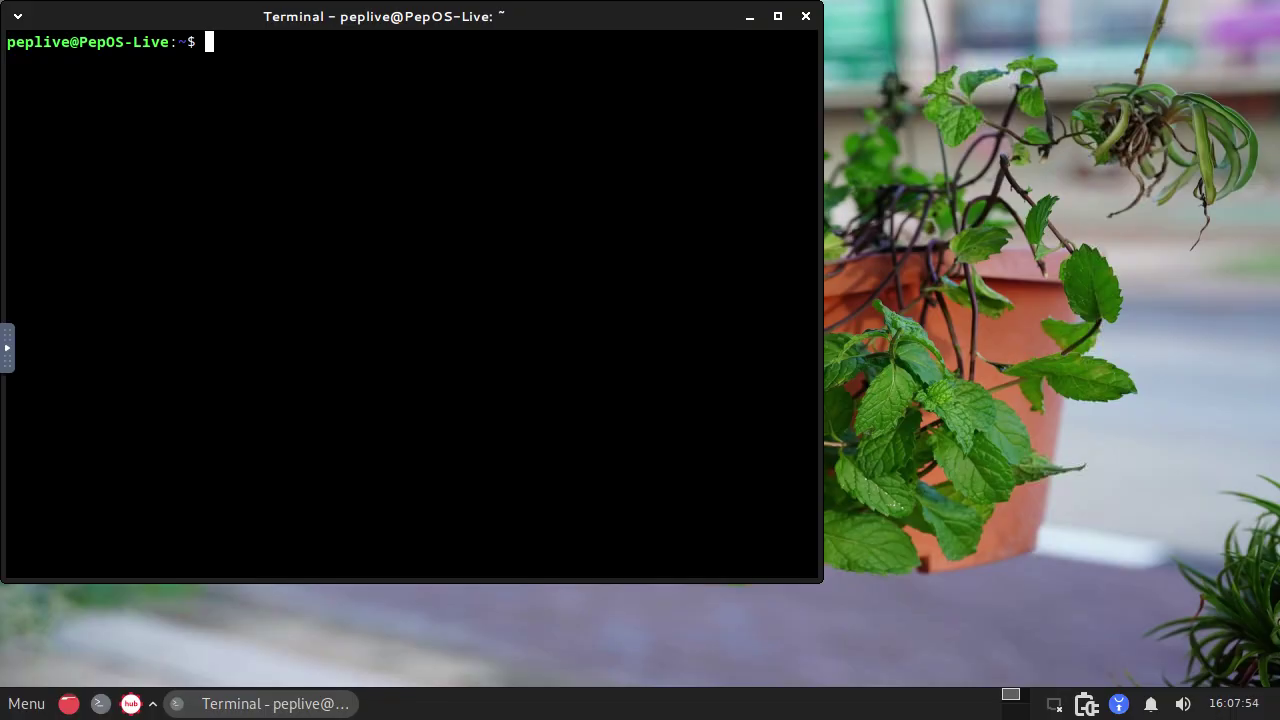
left_click_drag(384, 16, 519, 88)
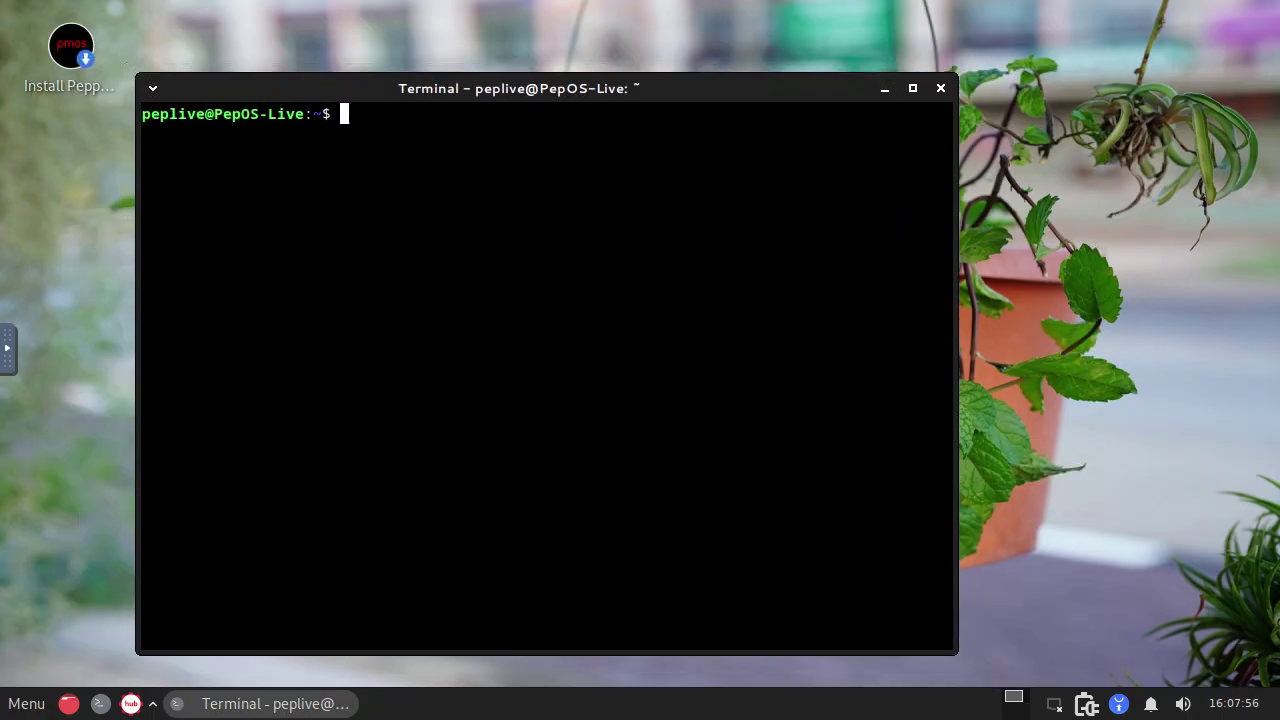
left_click(940, 88)
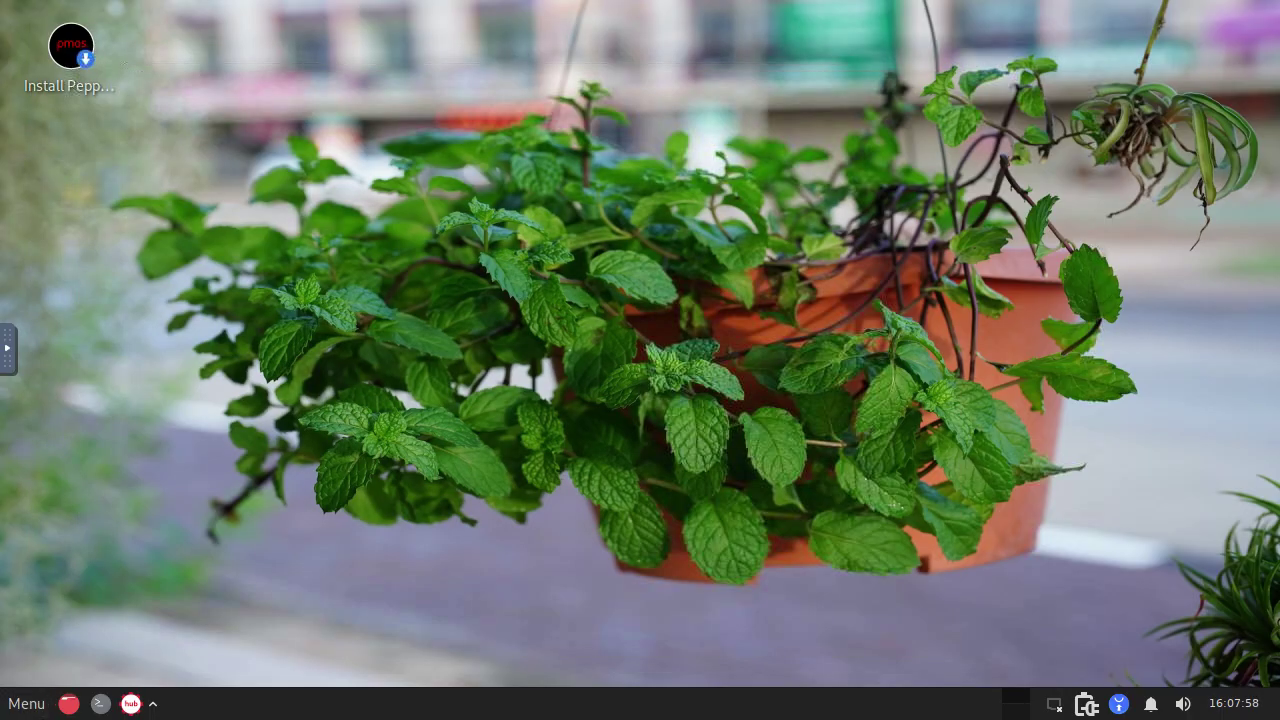
- Browse the Graphics, Multimedia, Internet and Settings application categories, going through the settings entries down to XScreenSaver Settings
left_click(26, 704)
mouse_move(88, 363)
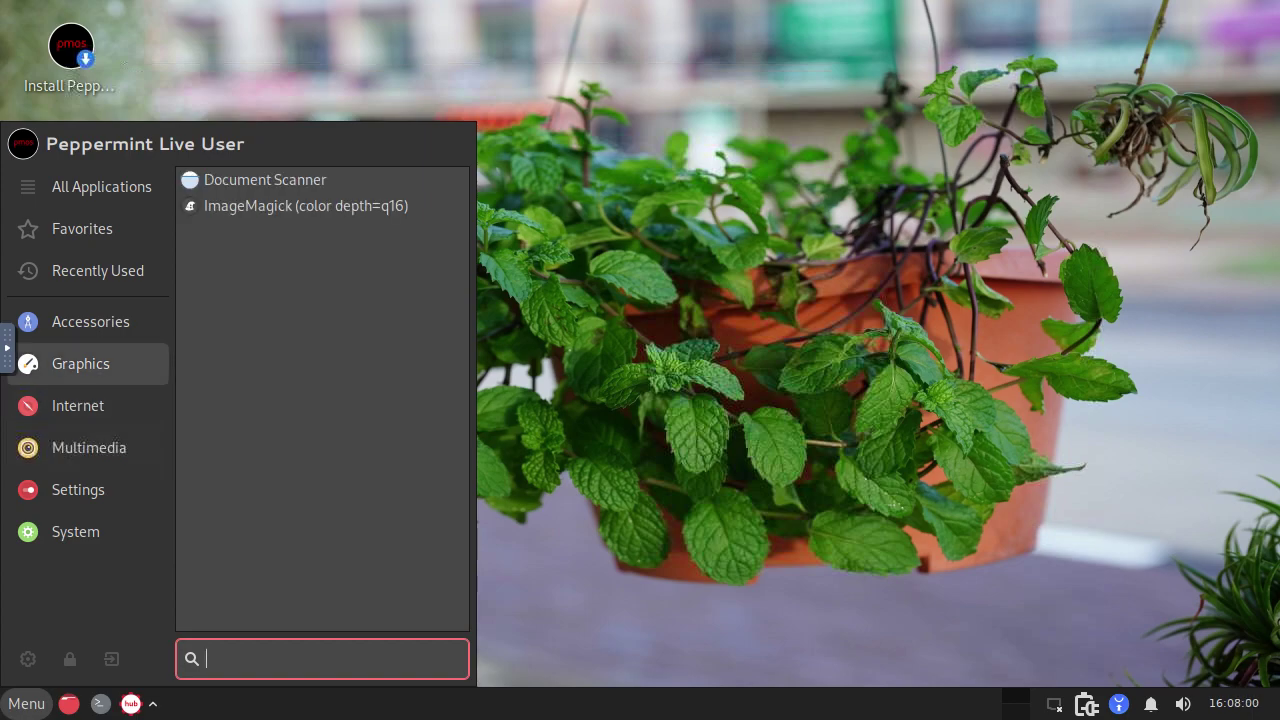
mouse_move(88, 447)
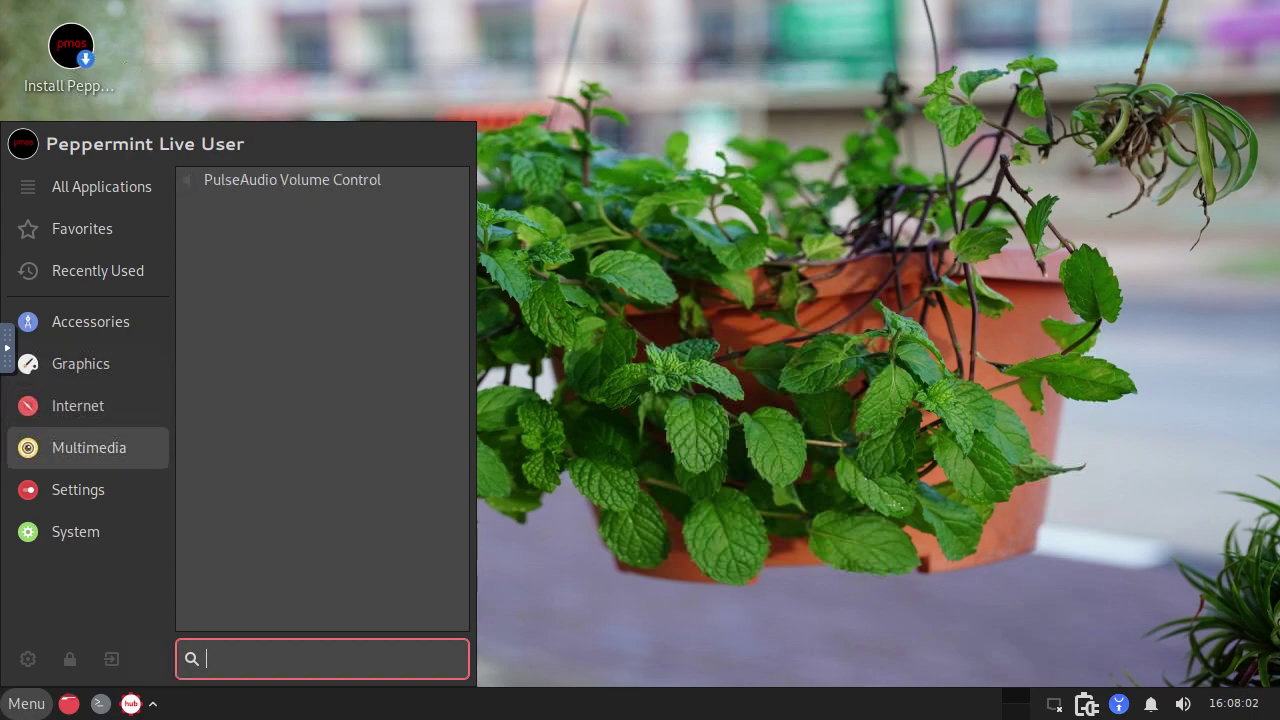
mouse_move(88, 405)
mouse_move(88, 489)
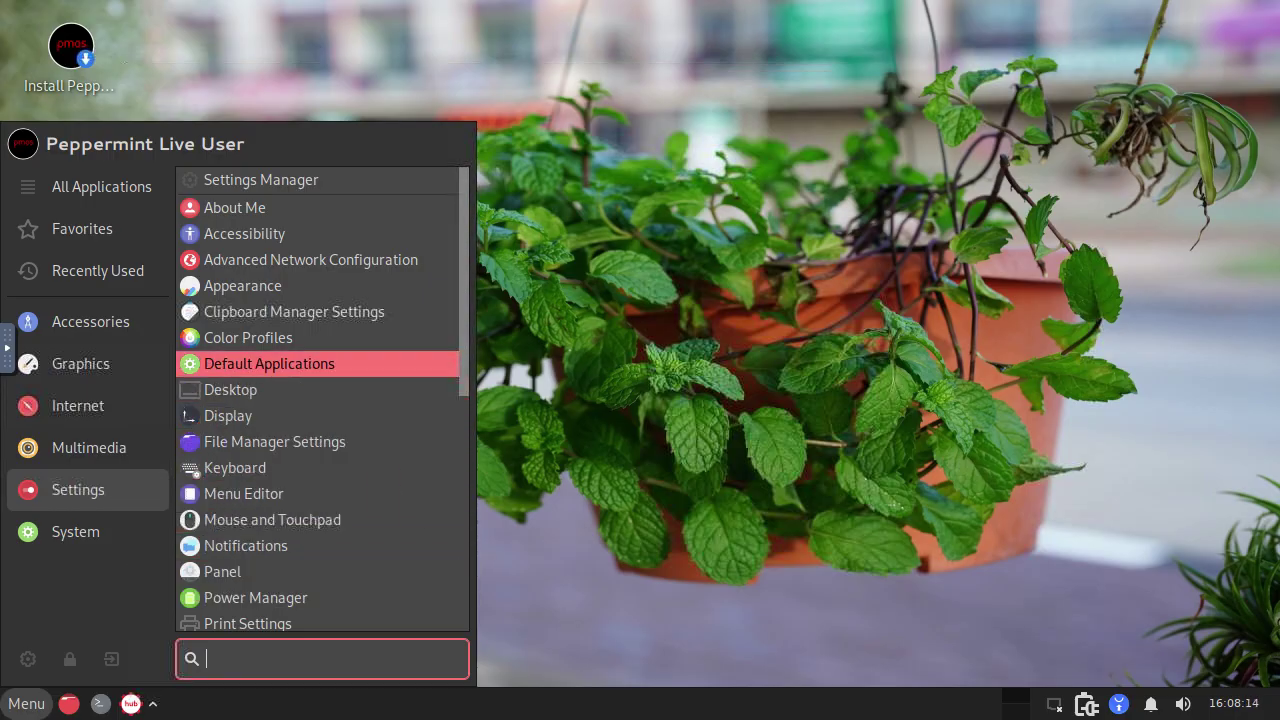
scroll(300, 488, "down", 5)
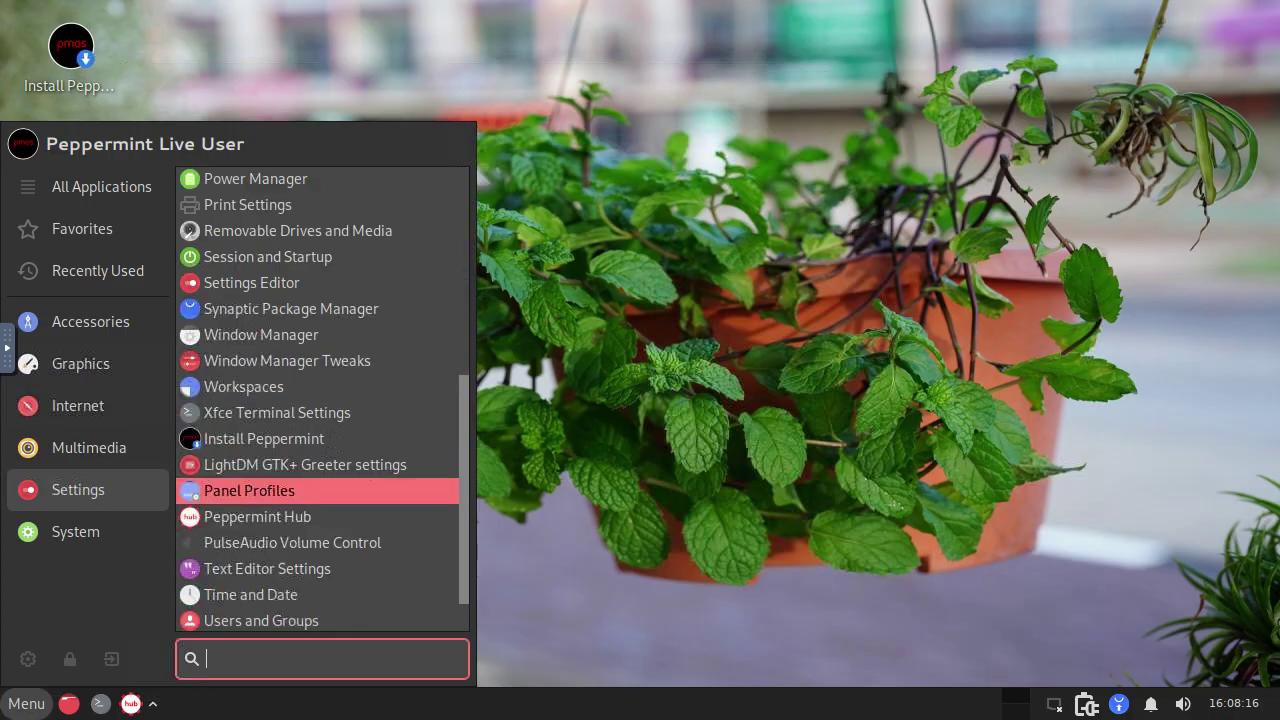
scroll(300, 488, "down", 2)
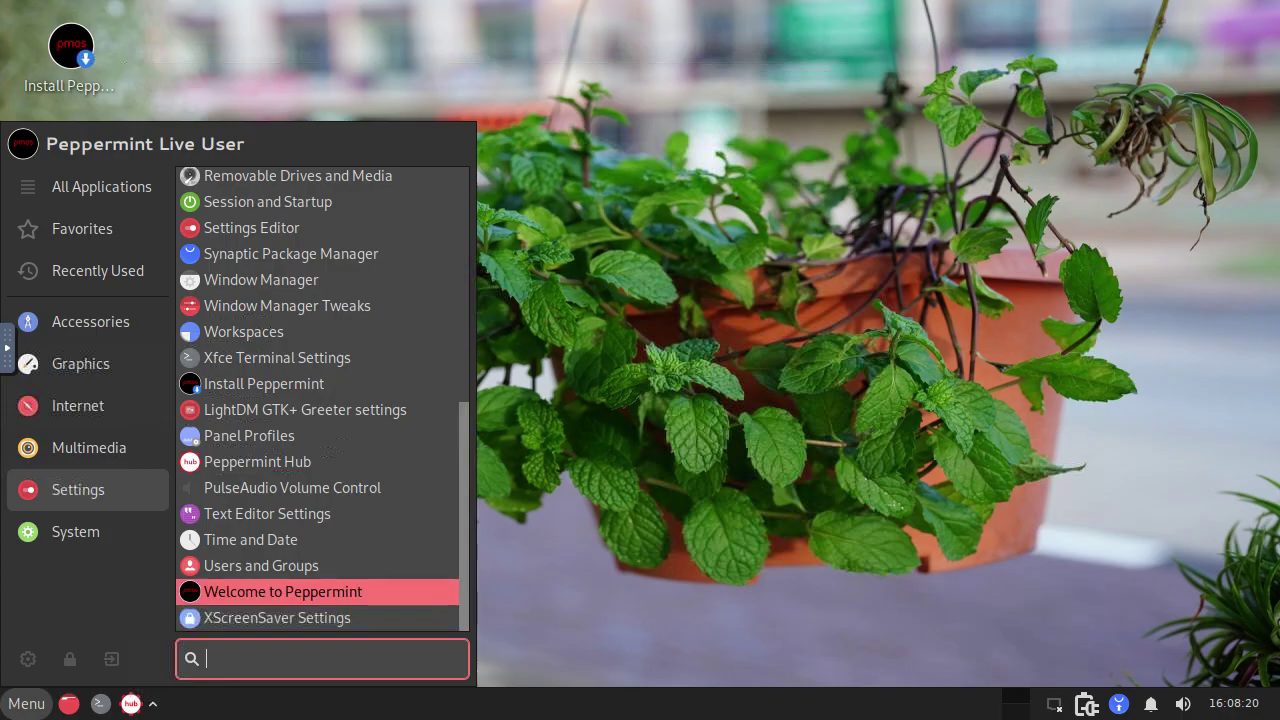
- Browse the System applications, view the running processes and resource usage in Task Manager, and close it
left_click(87, 531)
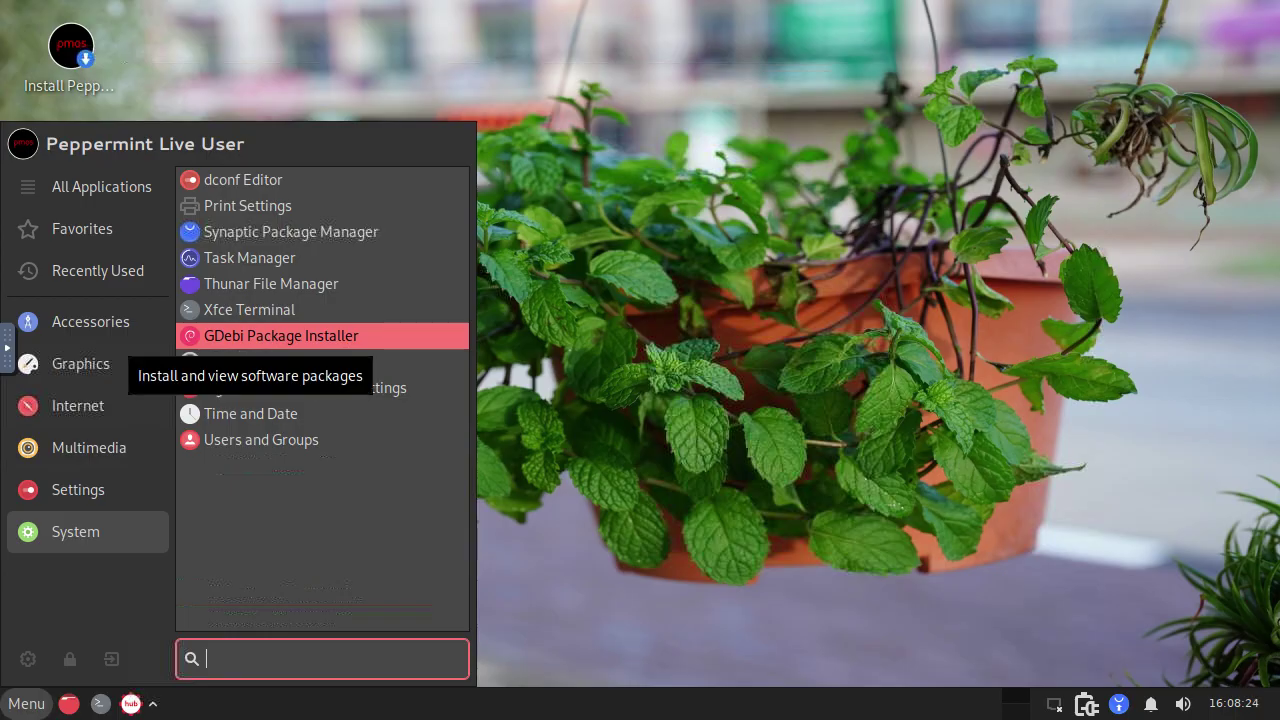
left_click(260, 257)
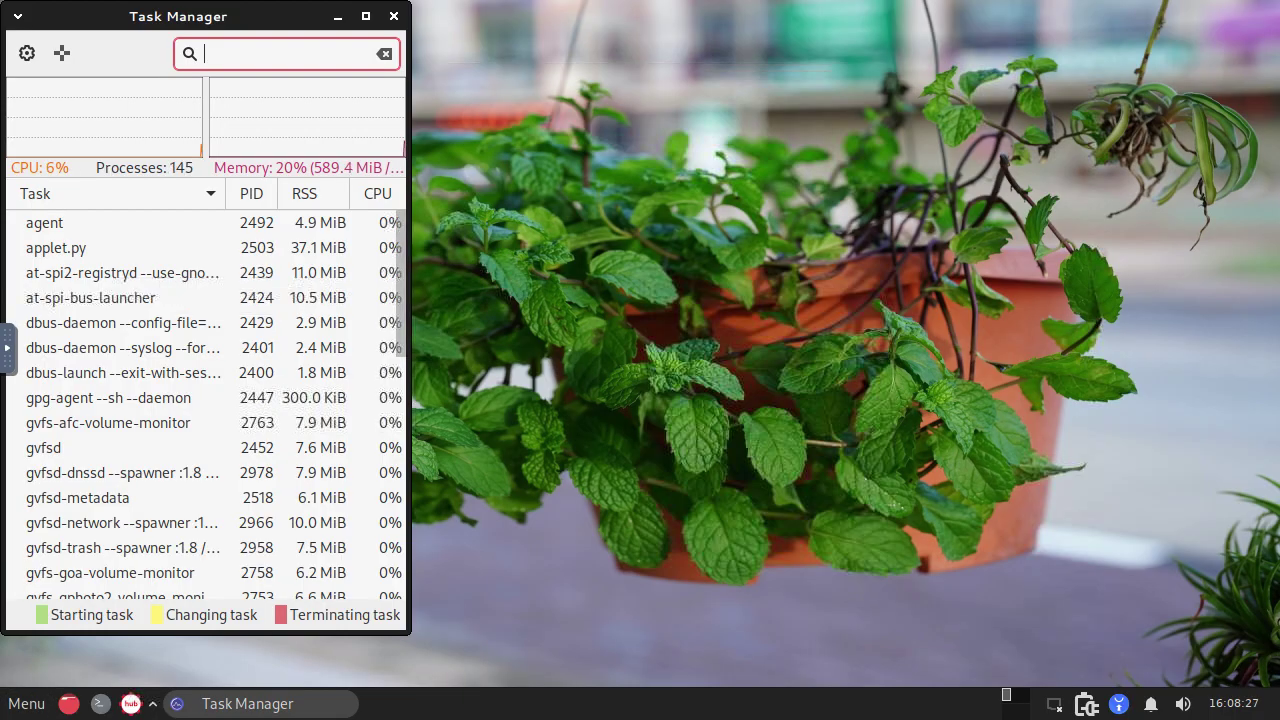
left_click_drag(178, 16, 404, 34)
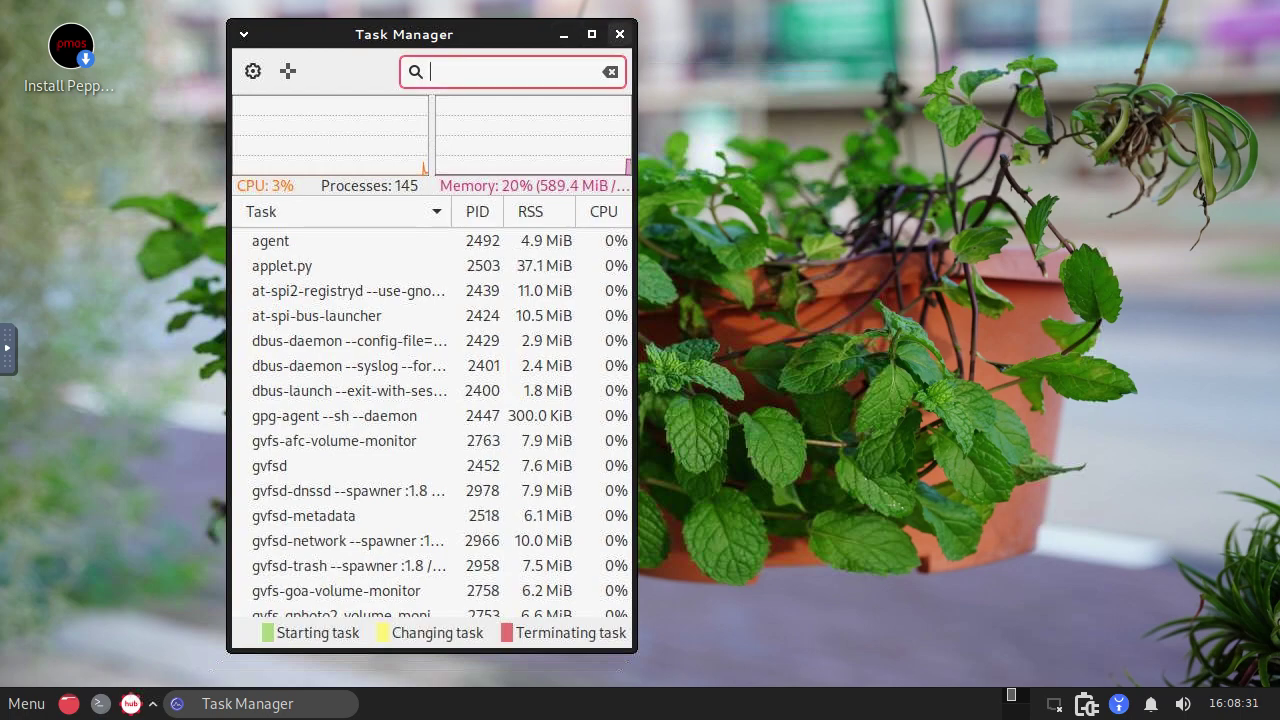
left_click(620, 34)
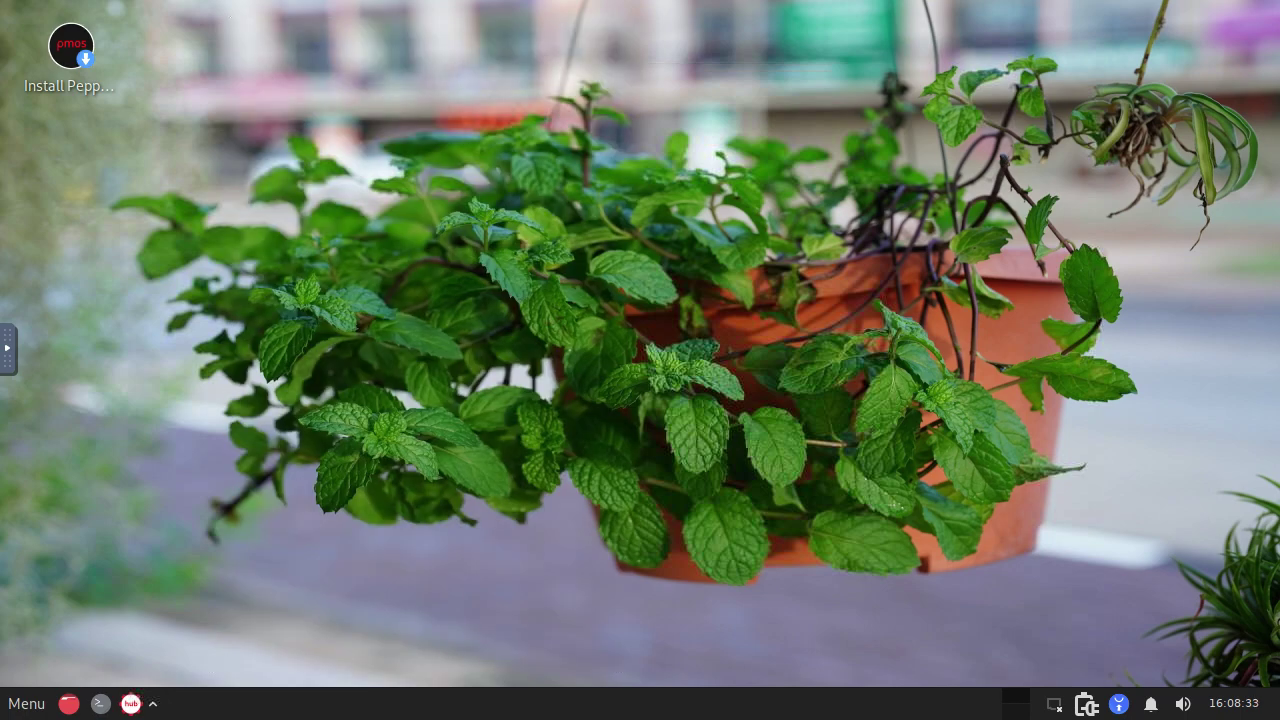
- View the welcome page of the Peppermint installer and cancel the installation
double_click(70, 45)
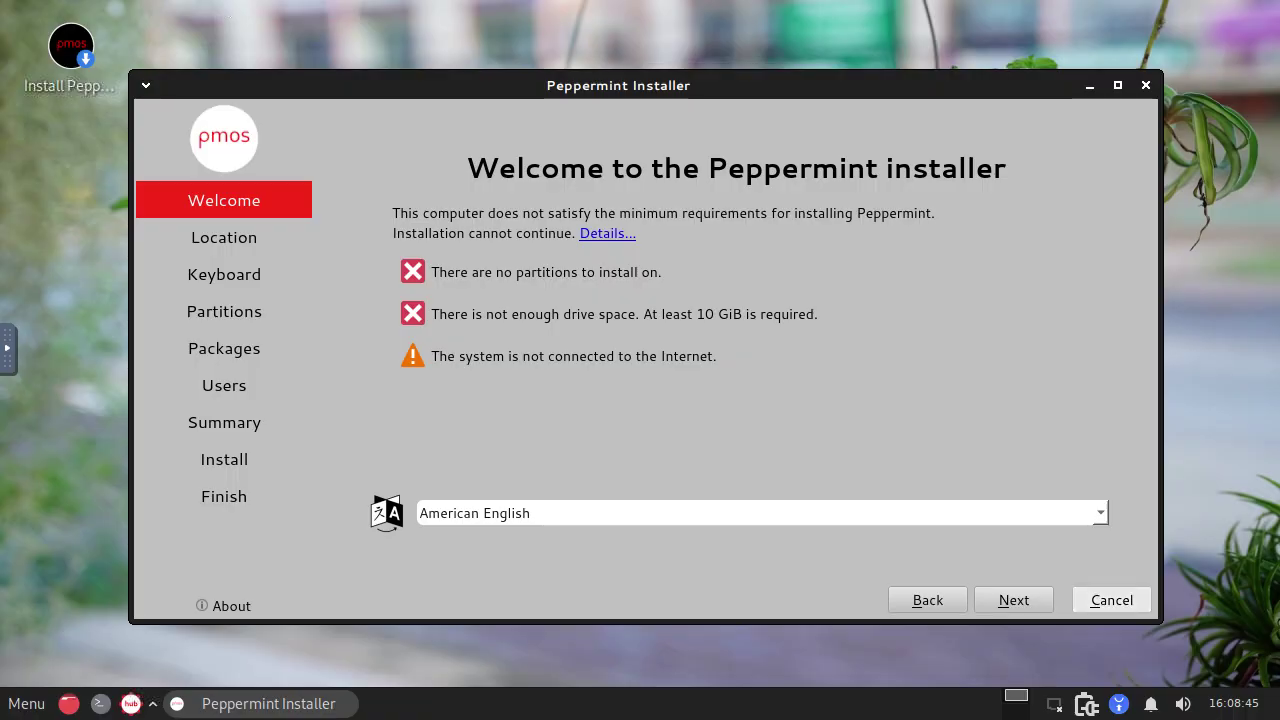
left_click(1111, 600)
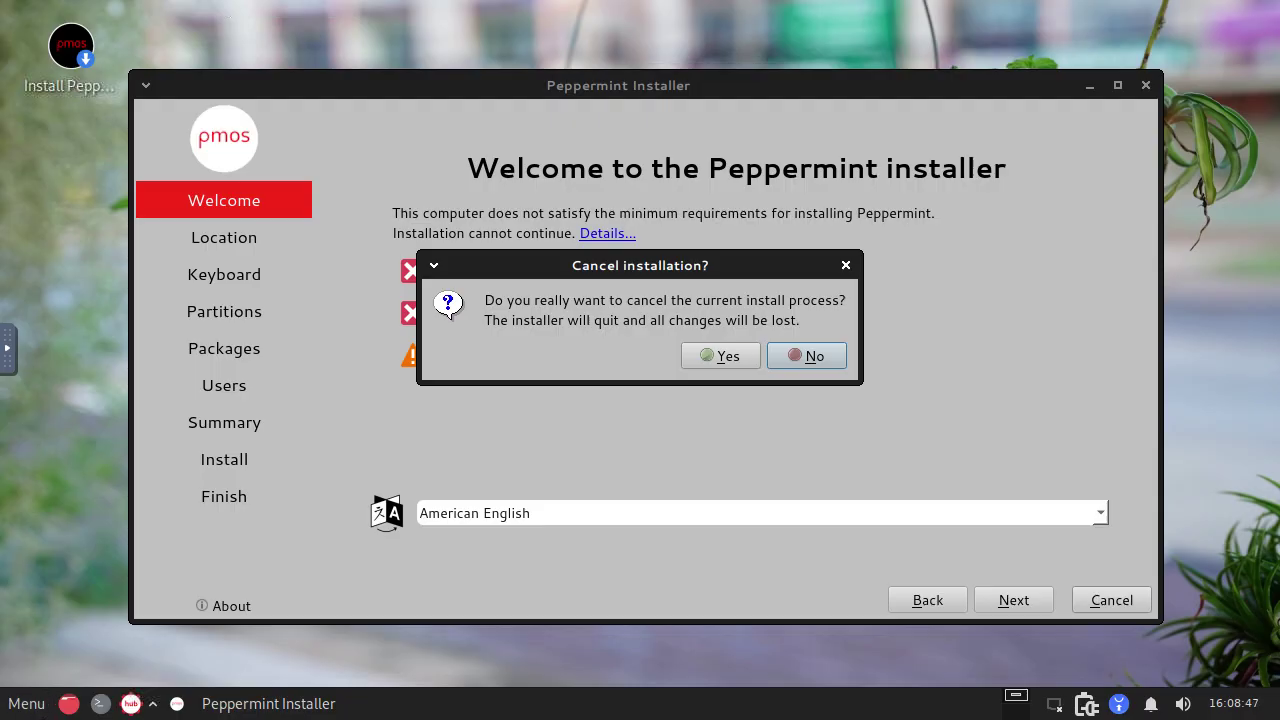
key("Left")
key("Return")
- Shut down the PeppermintOS live session through the log out options
key("super")
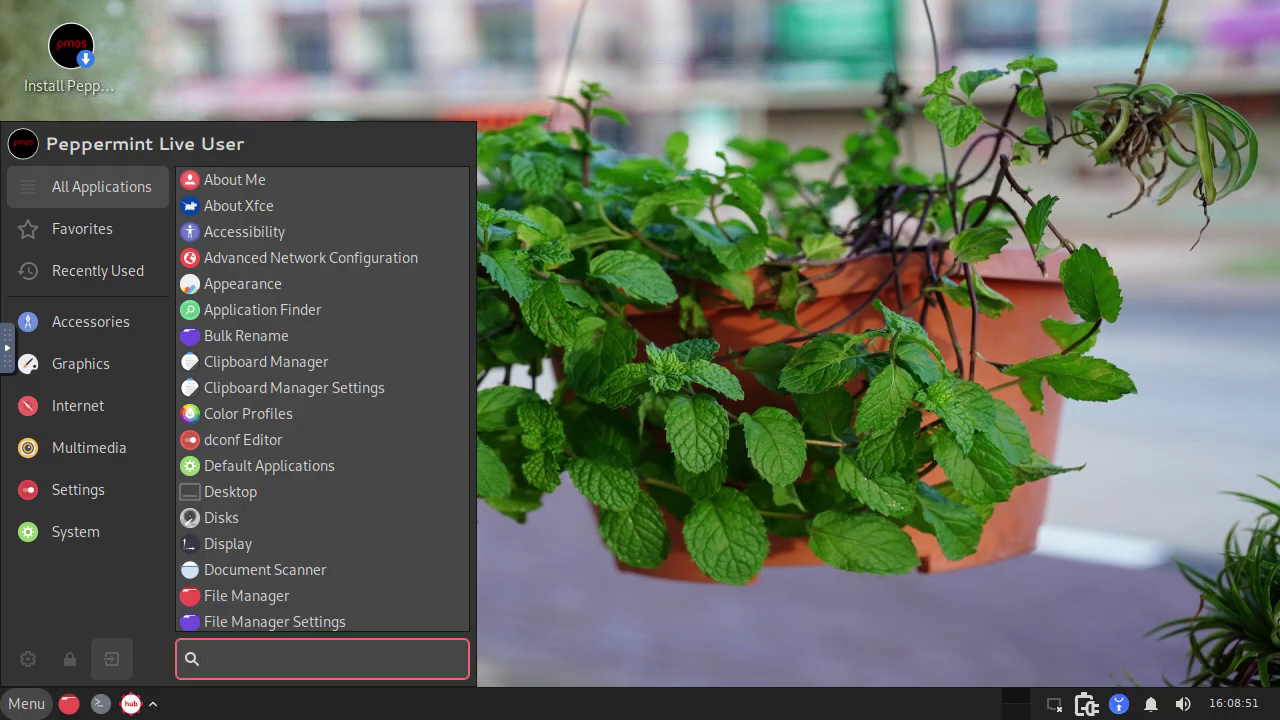
left_click(111, 659)
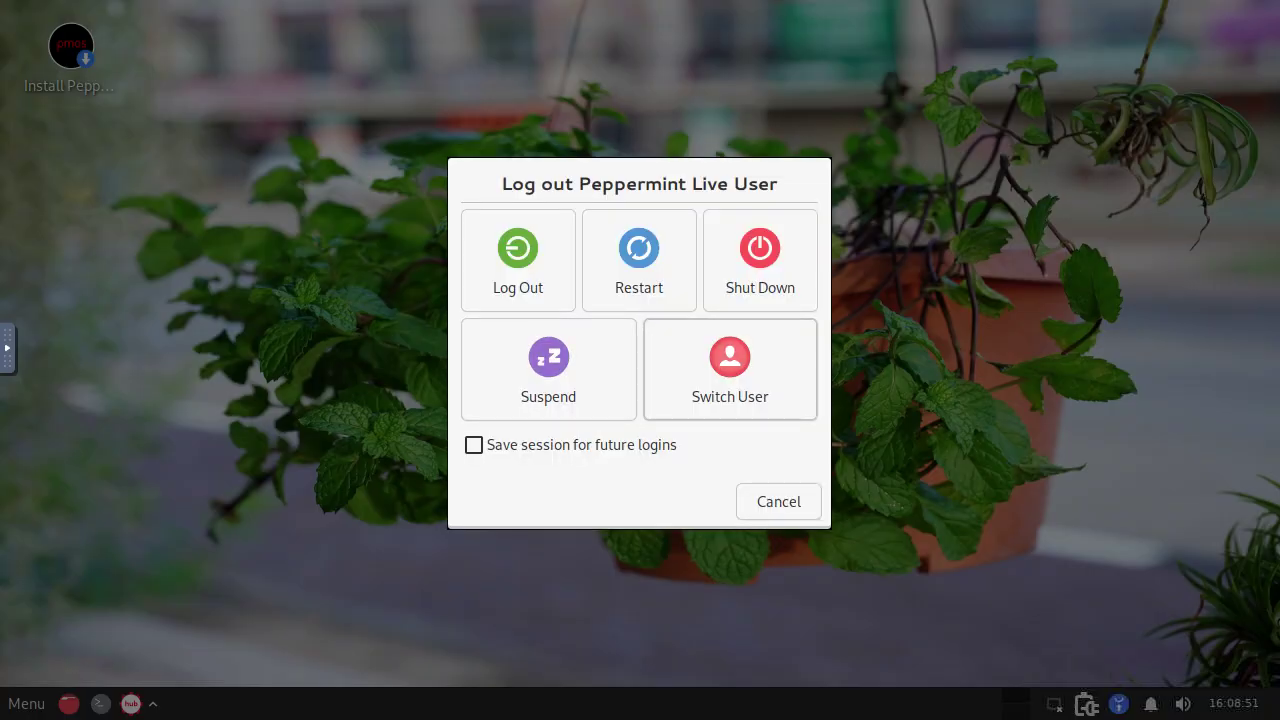
left_click(759, 260)
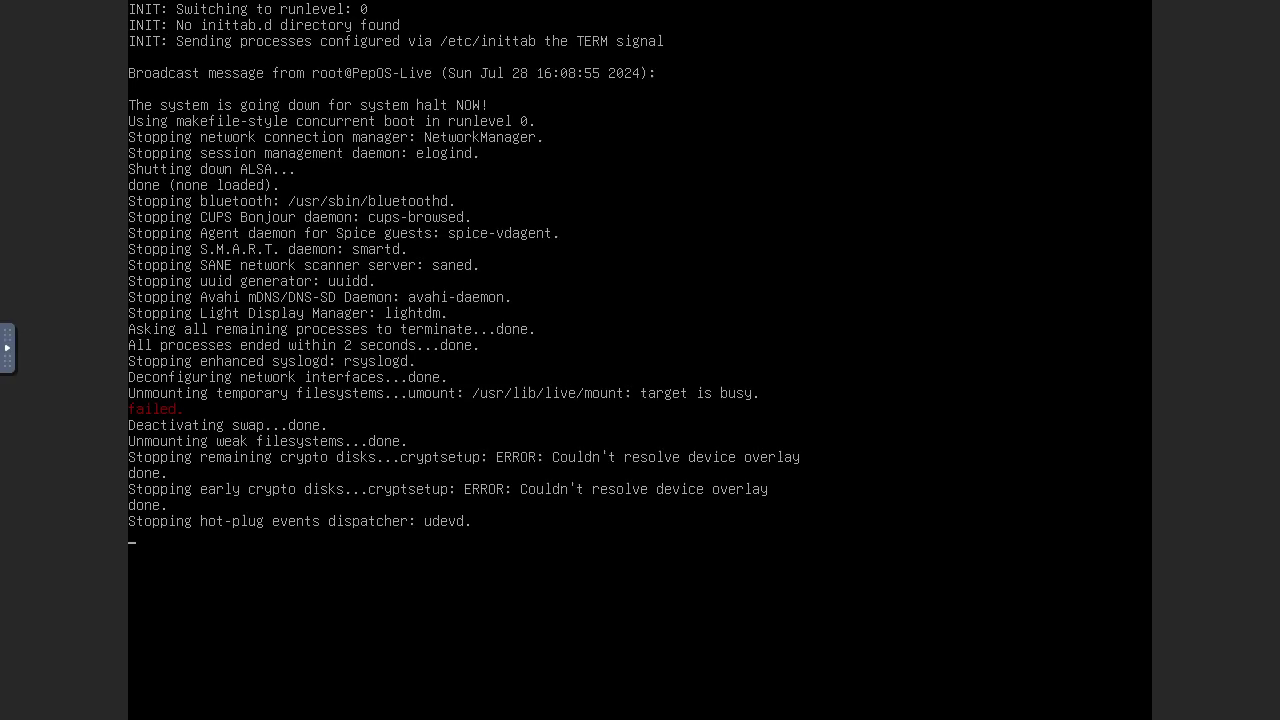
- Leave full-screen view and go back past the PeppermintOS page to DistroSea's distribution list
key("F11")
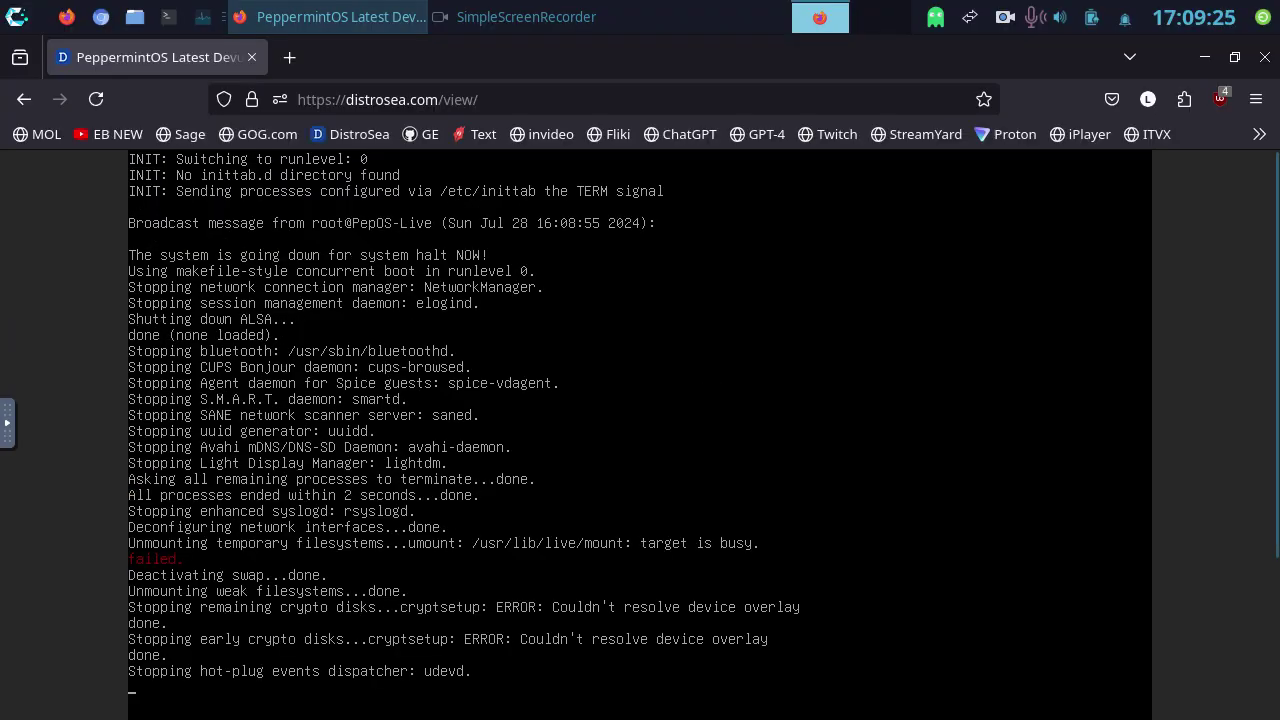
left_click(24, 99)
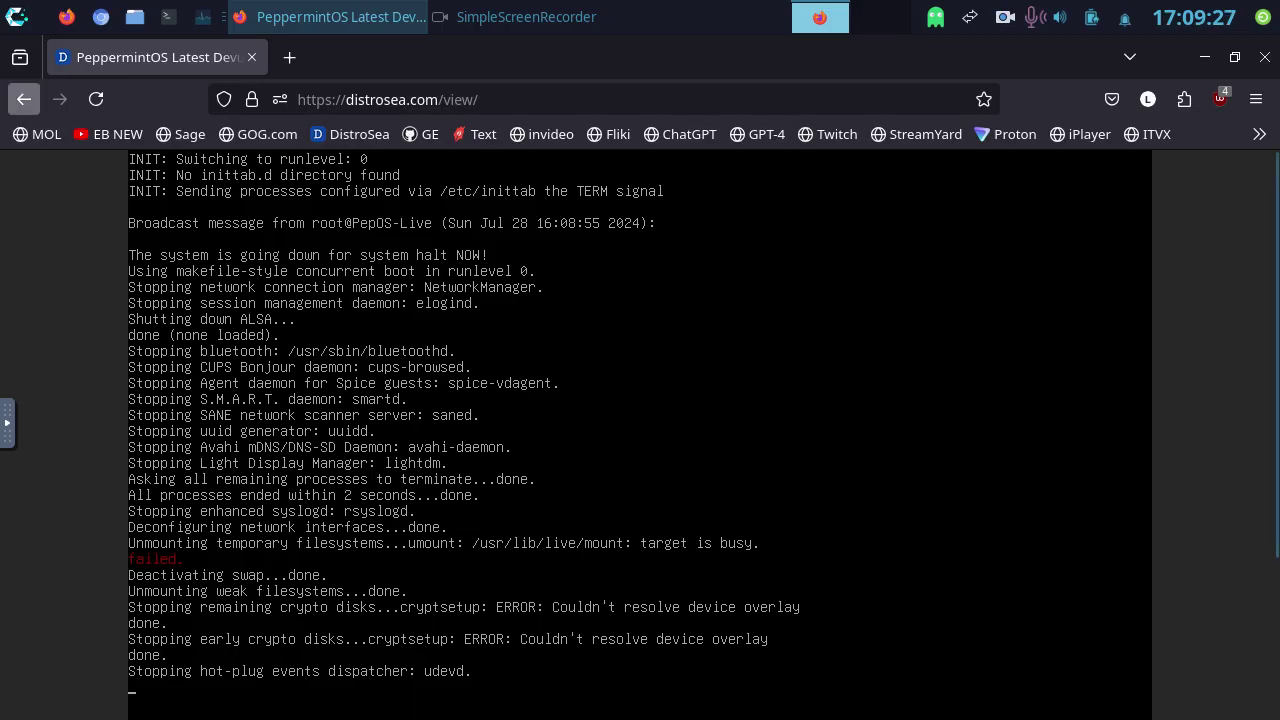
left_click(24, 99)
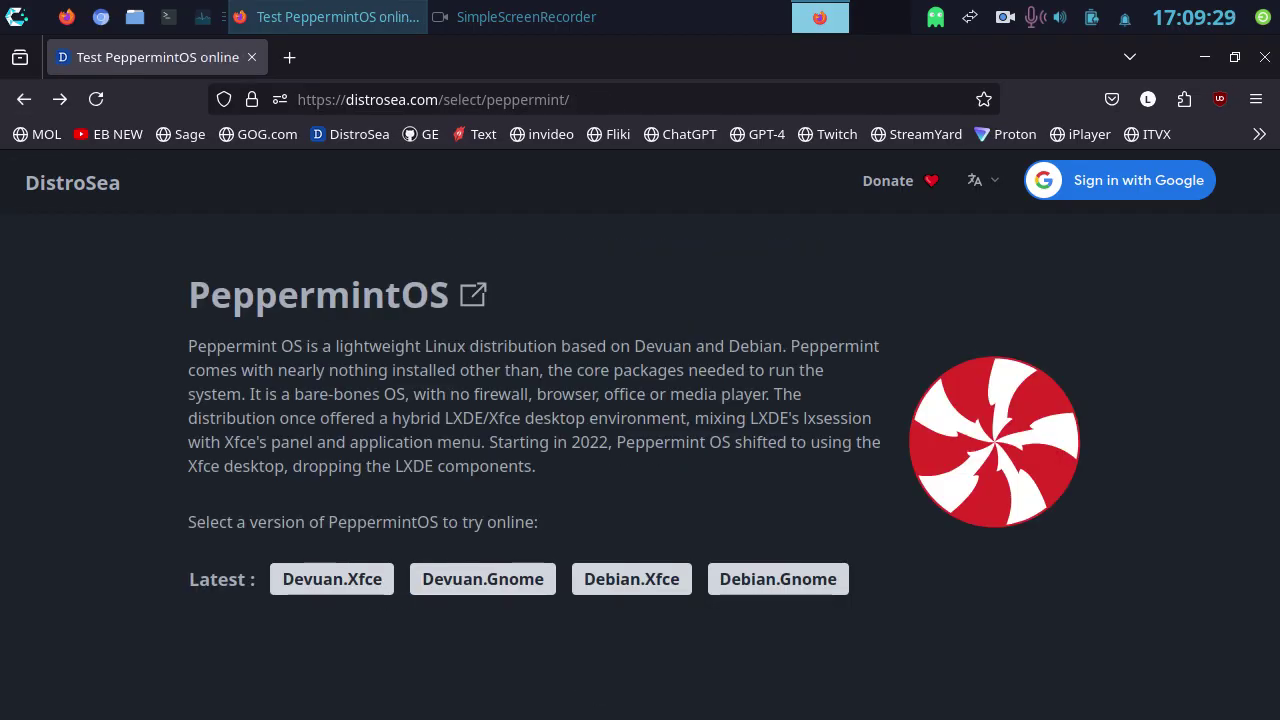
left_click(24, 99)
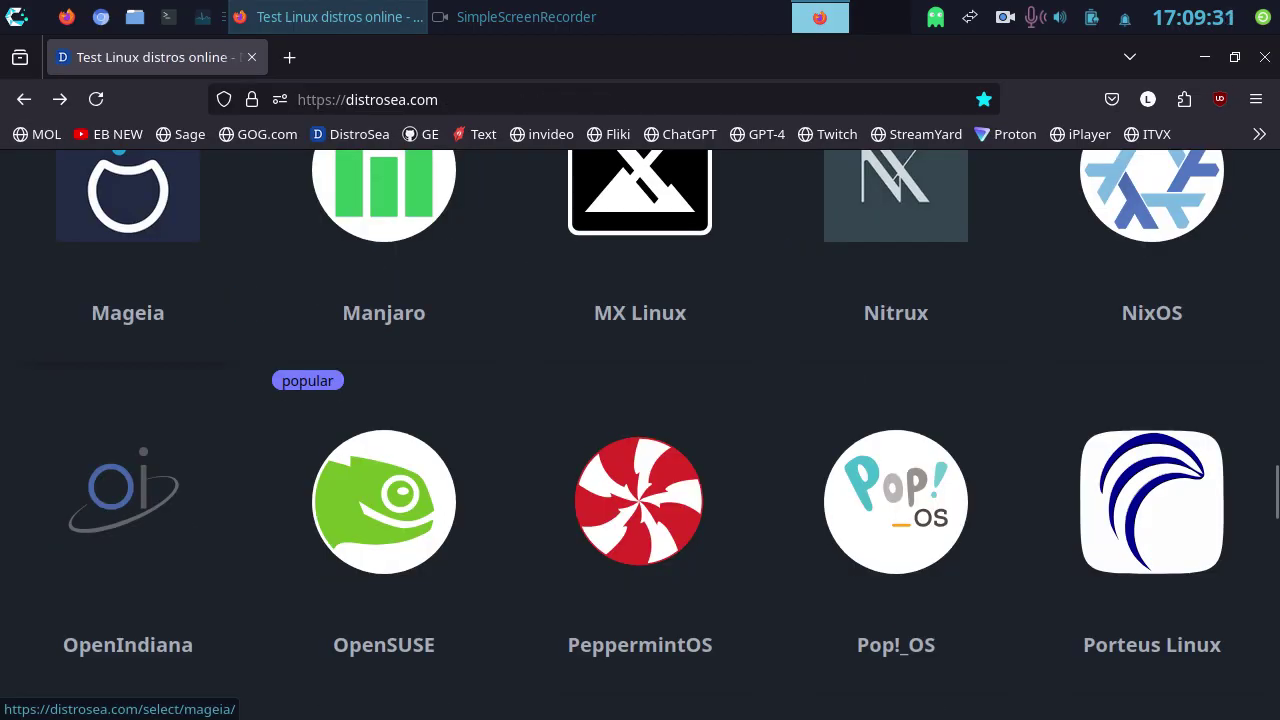
- Look through the remaining distributions in the DistroSea list, from PeppermintOS down to Zorin OS
scroll(640, 300, "down", 3)
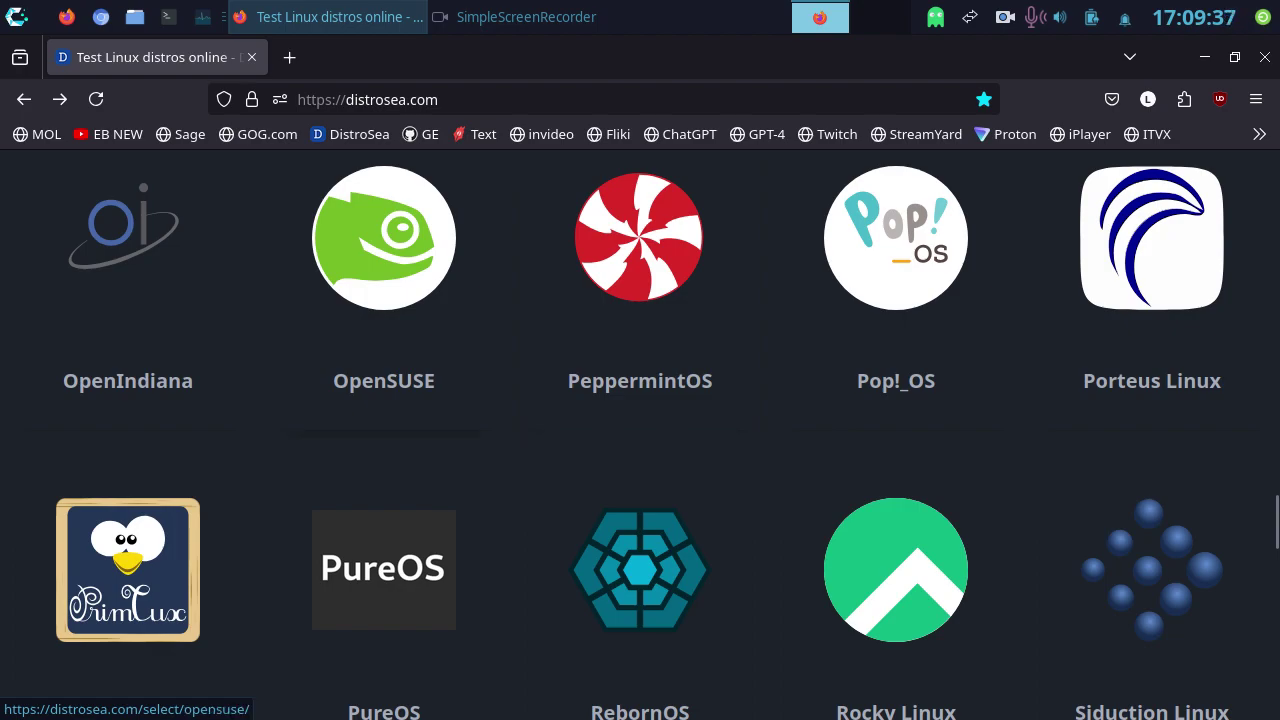
scroll(384, 400, "down", 1)
scroll(384, 400, "down", 1)
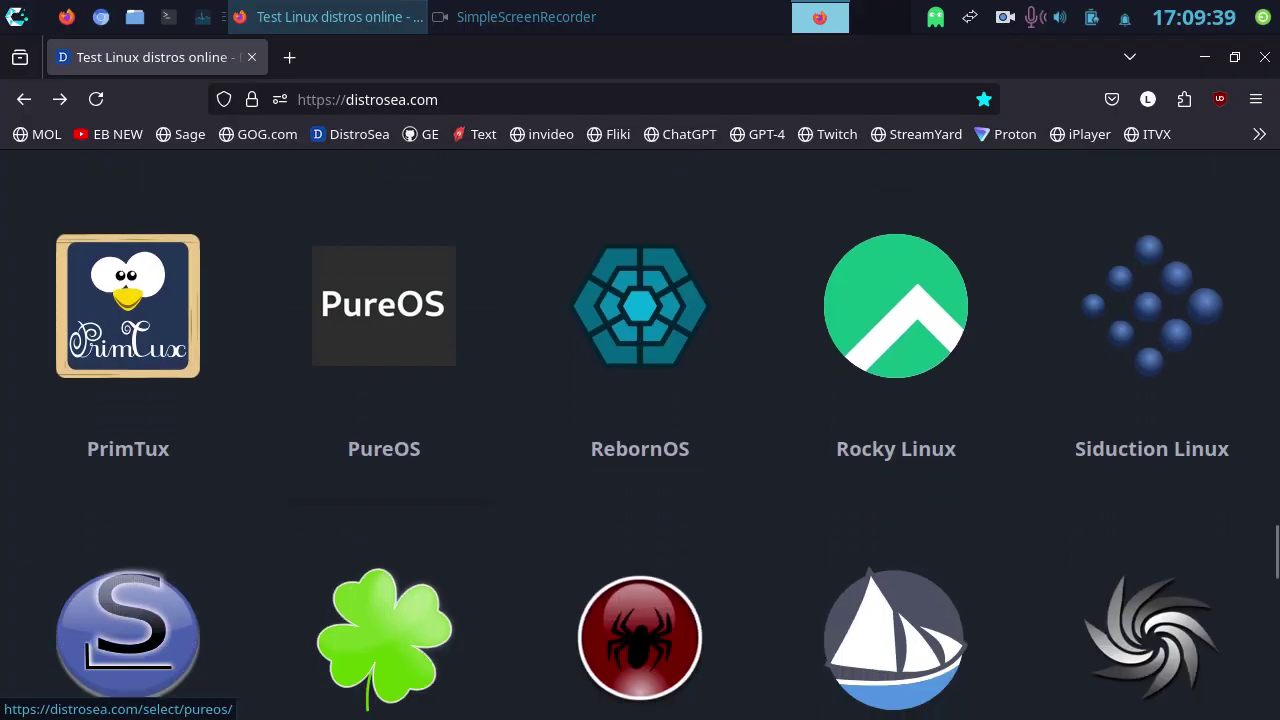
scroll(384, 400, "down", 2)
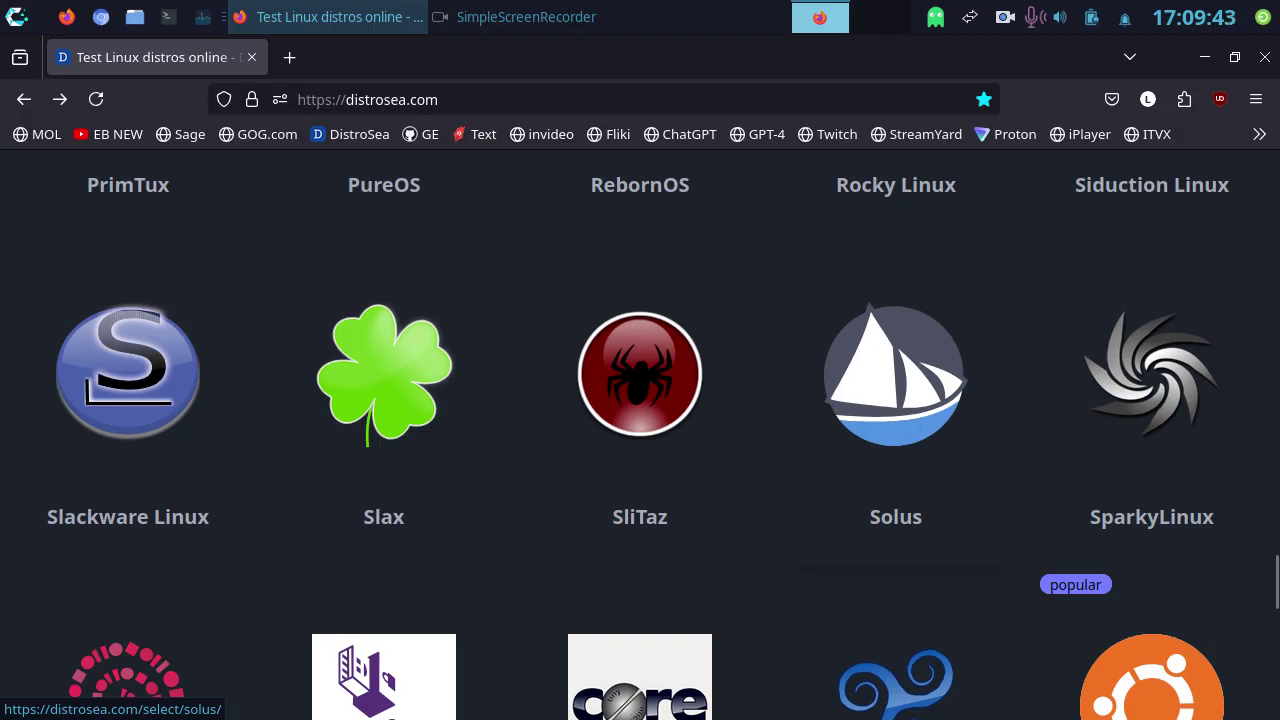
scroll(896, 480, "down", 2)
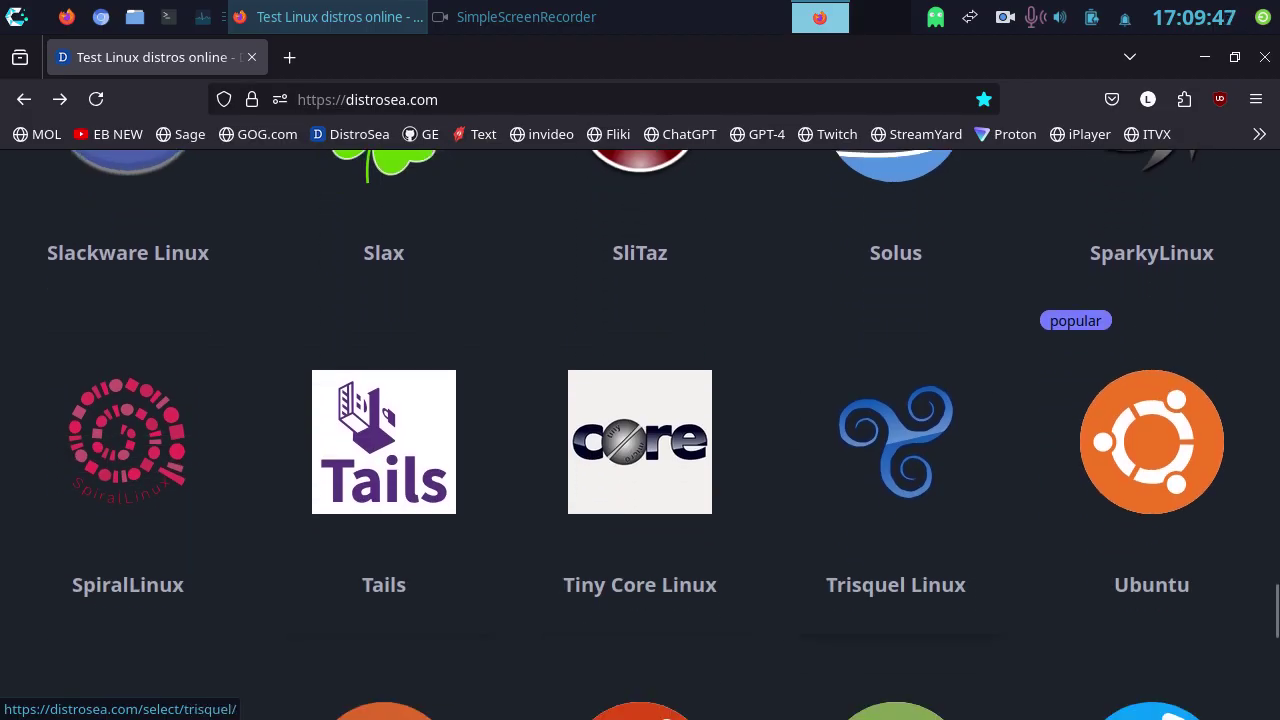
scroll(896, 440, "down", 1)
scroll(896, 450, "down", 1)
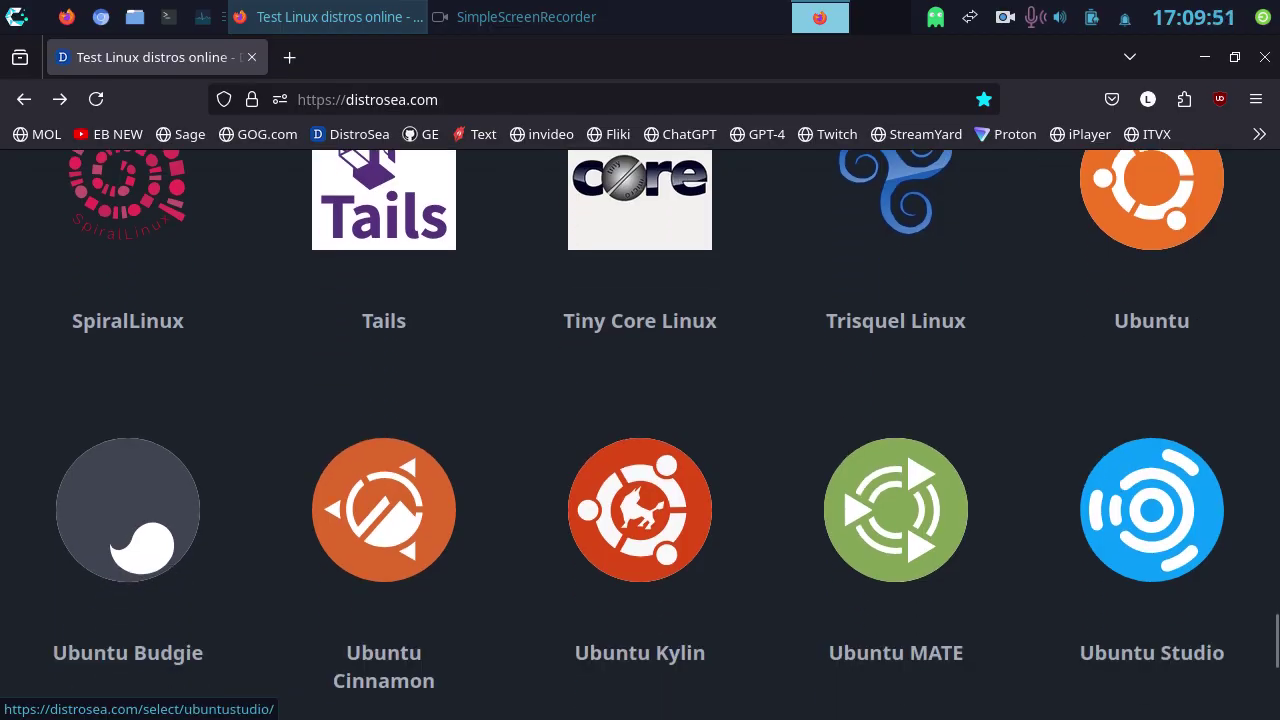
scroll(640, 435, "down", 1)
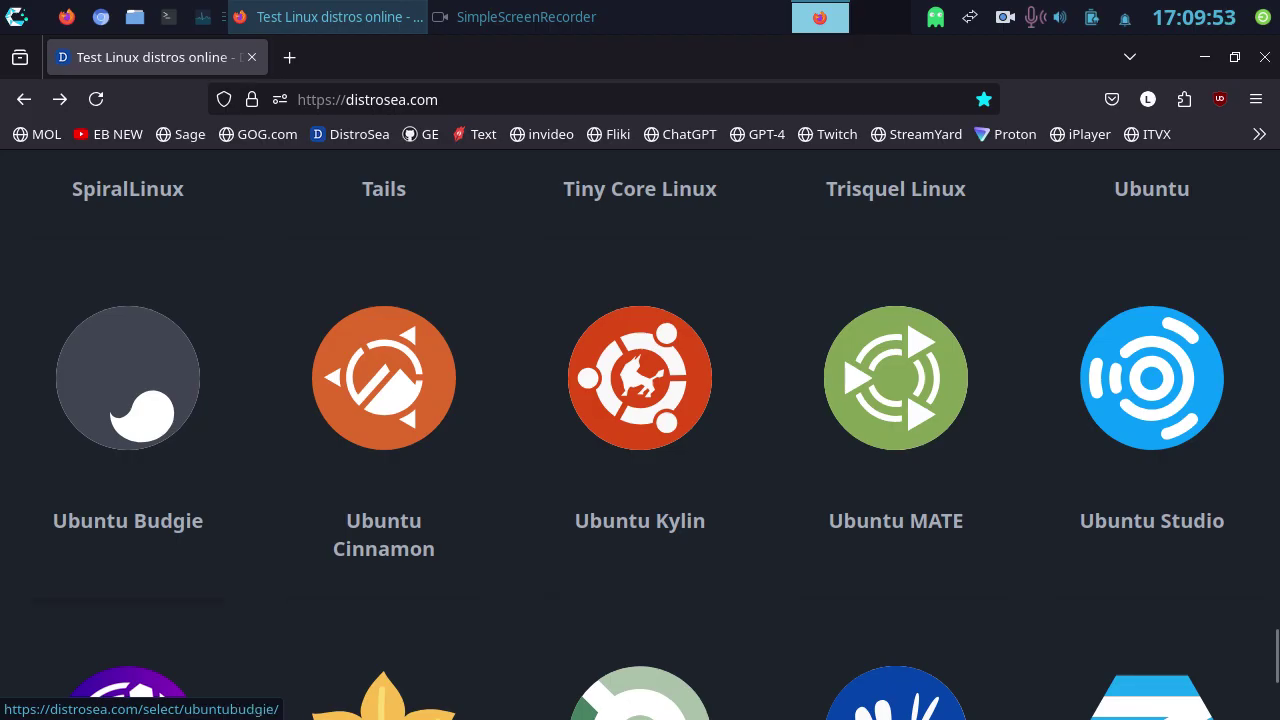
scroll(640, 435, "down", 2)
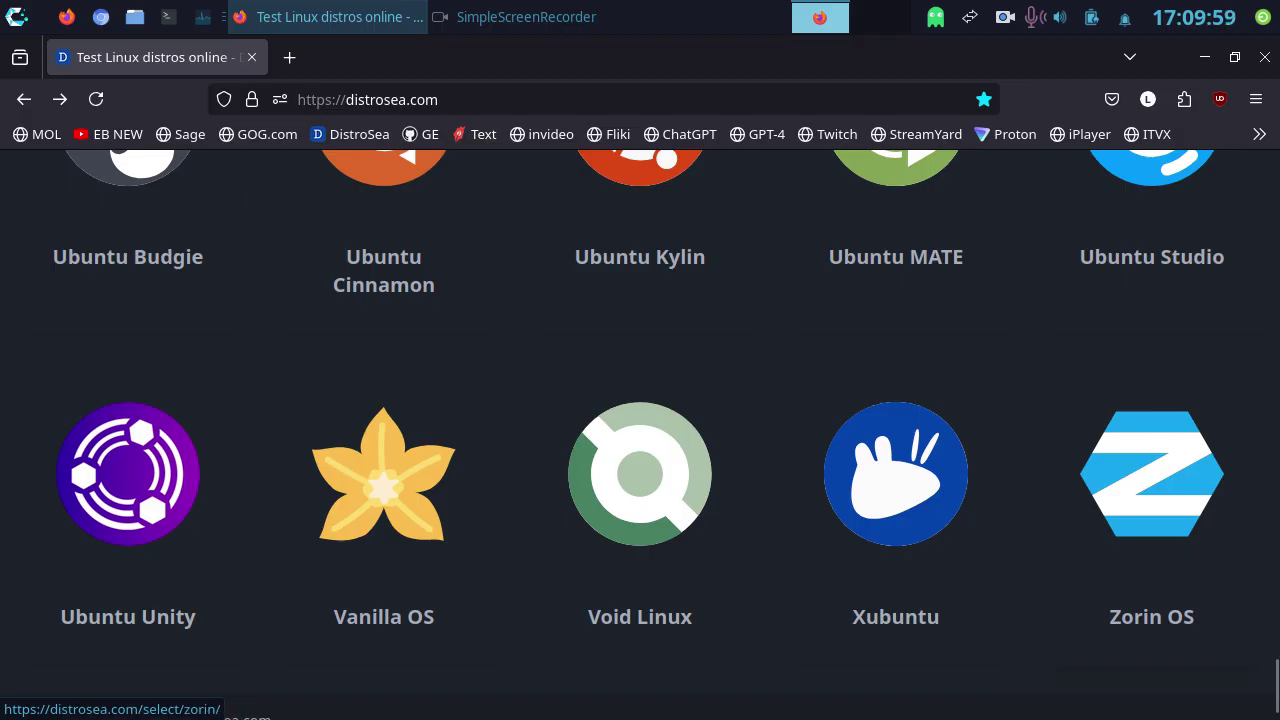
- View the Zorin OS description and available versions, and return to the distribution list
left_click(1151, 480)
scroll(640, 435, "down", 1)
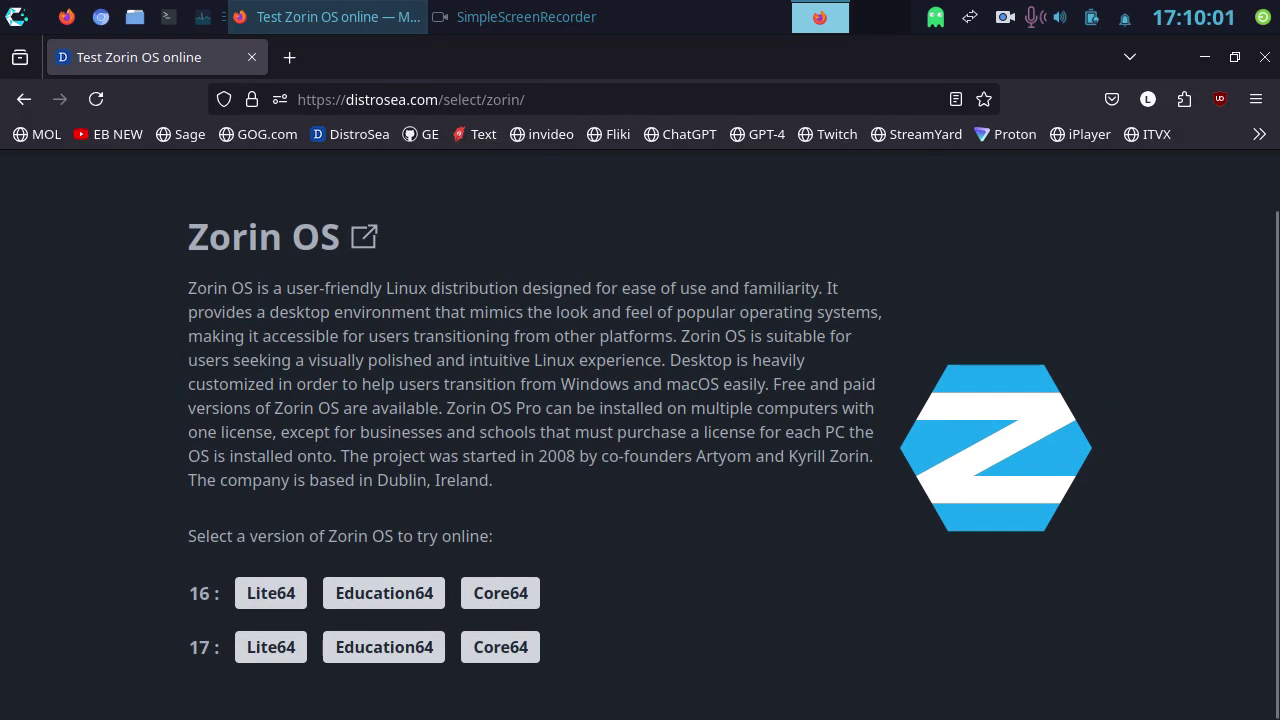
left_click(24, 98)
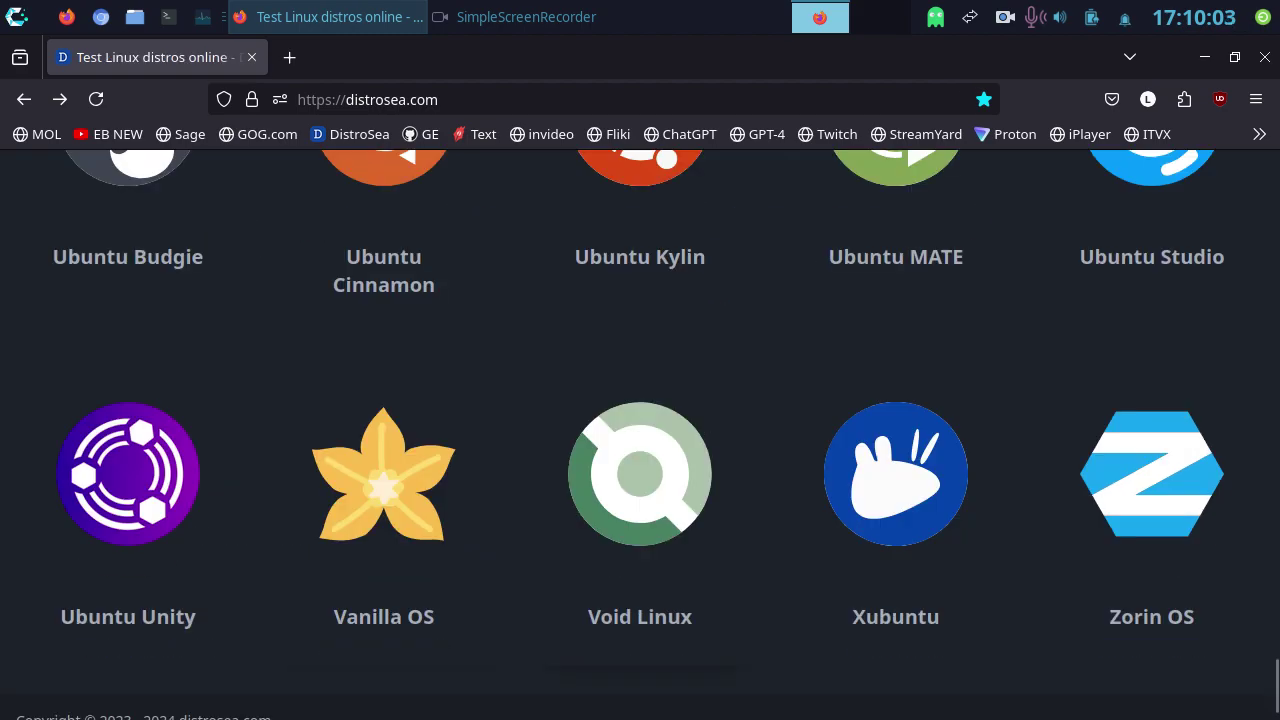
- Select the Void Linux 20240314 Xfce.Musl version to try online and complete the human verification
left_click(640, 475)
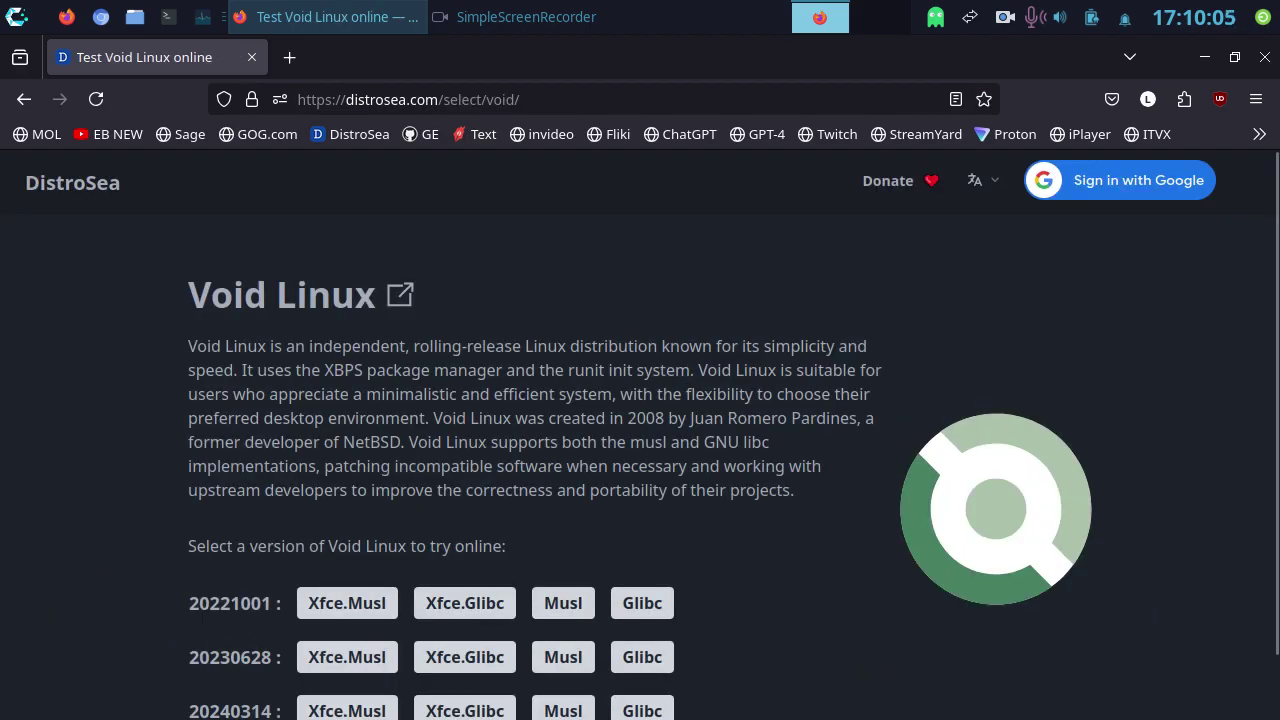
scroll(640, 440, "down", 1)
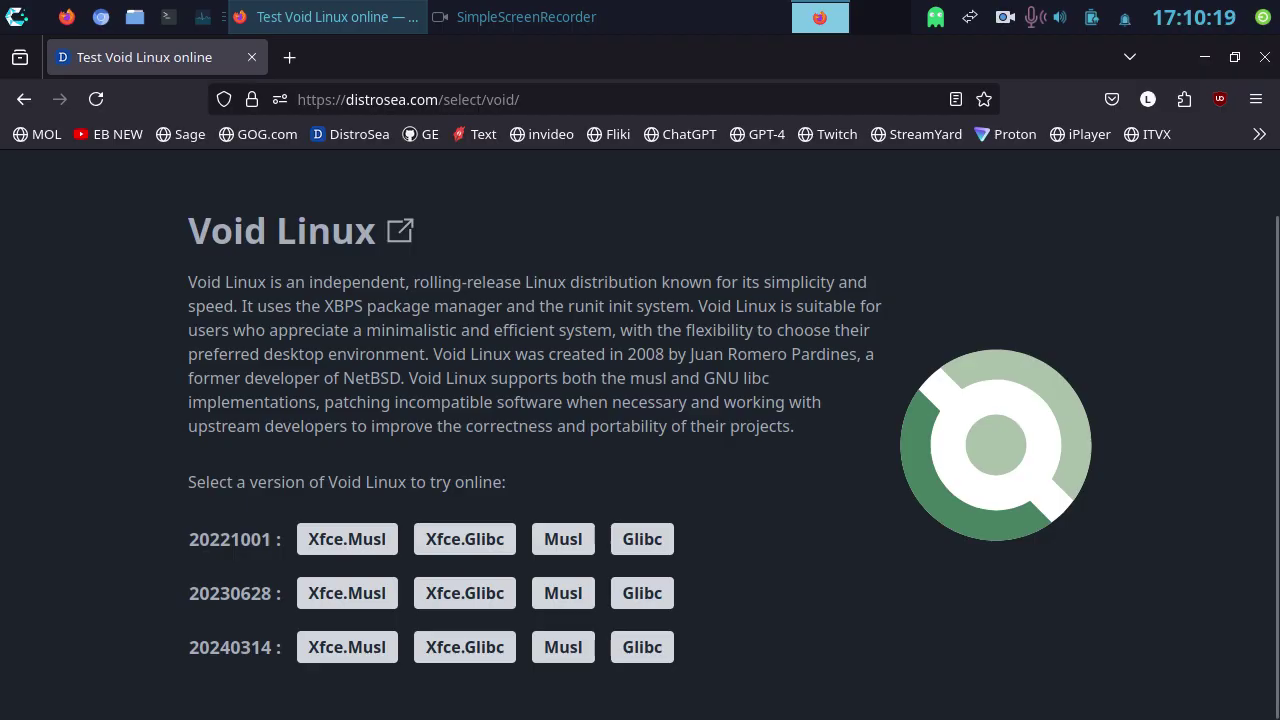
left_click(347, 647)
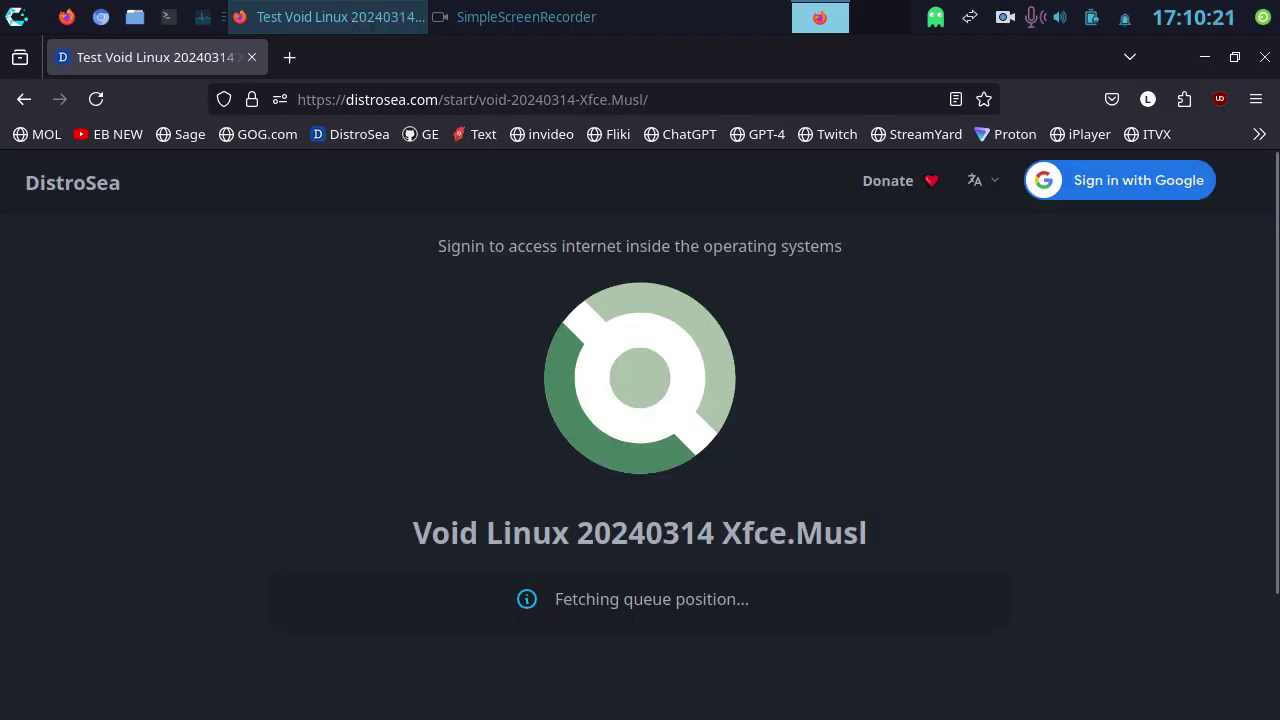
scroll(640, 434, "down", 3)
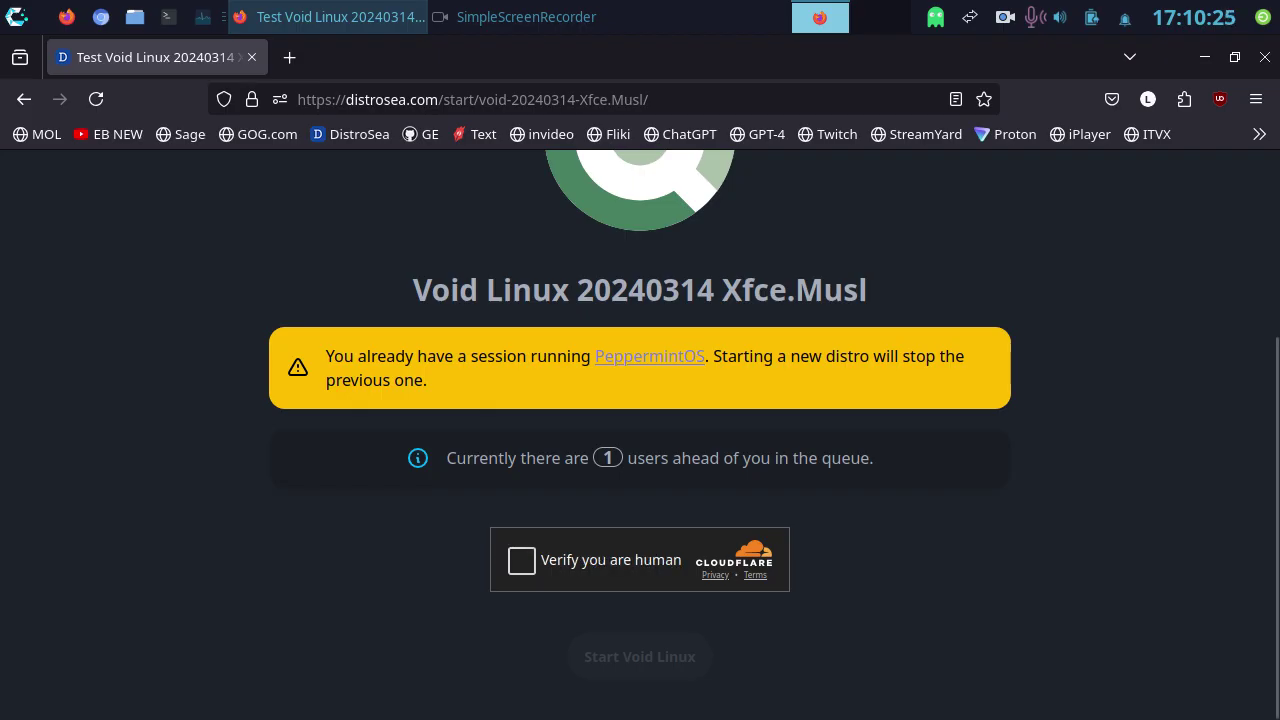
left_click(521, 560)
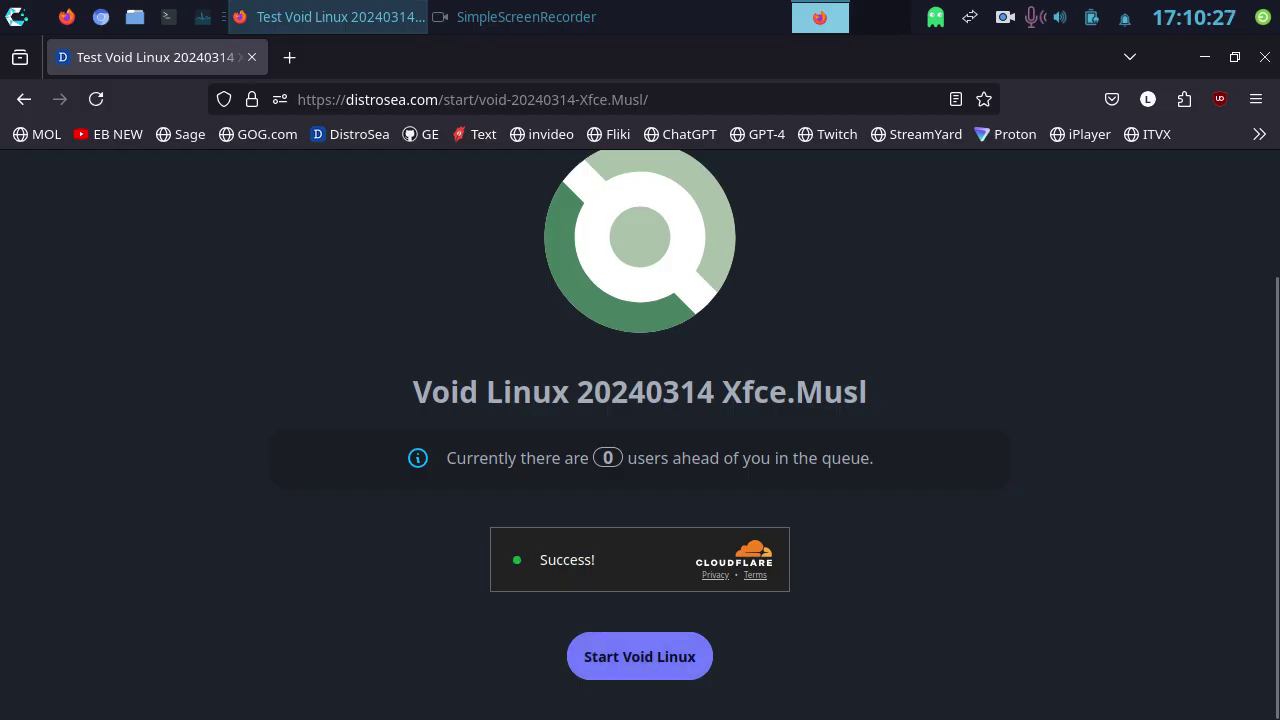
- Start the Void Linux session, continue to its live desktop, and look over the applications menu
left_click(639, 656)
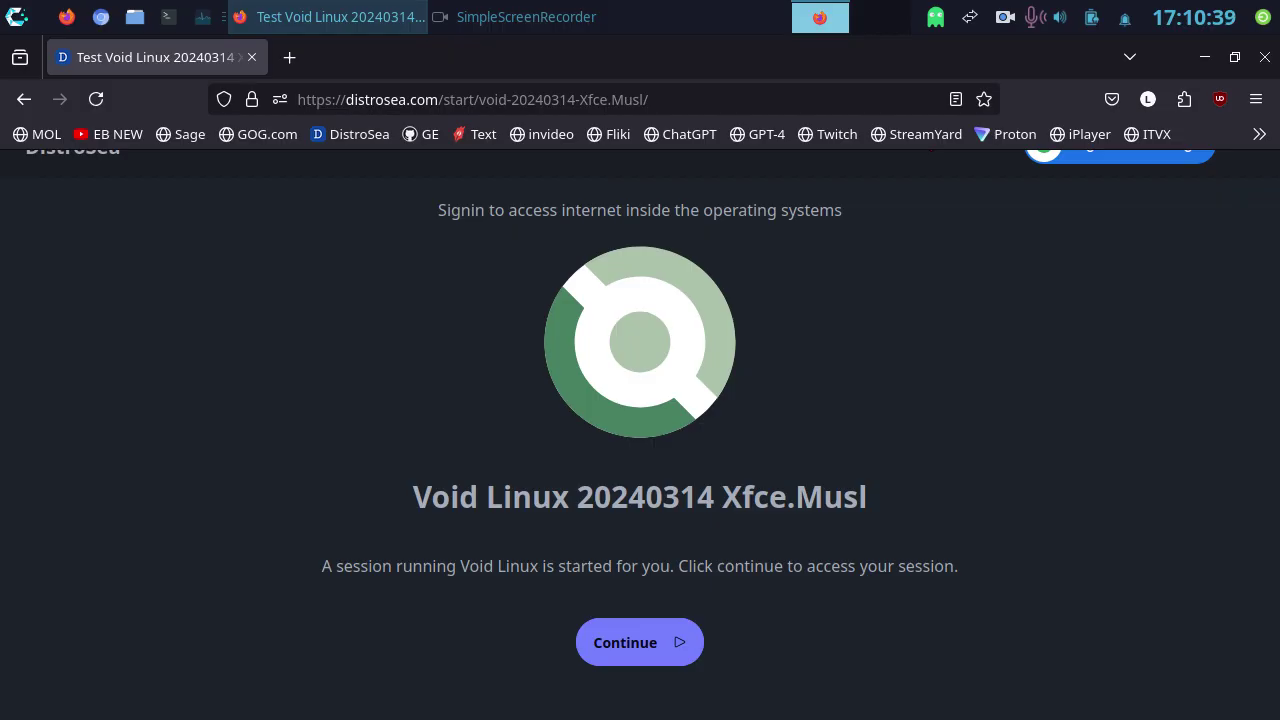
left_click(639, 642)
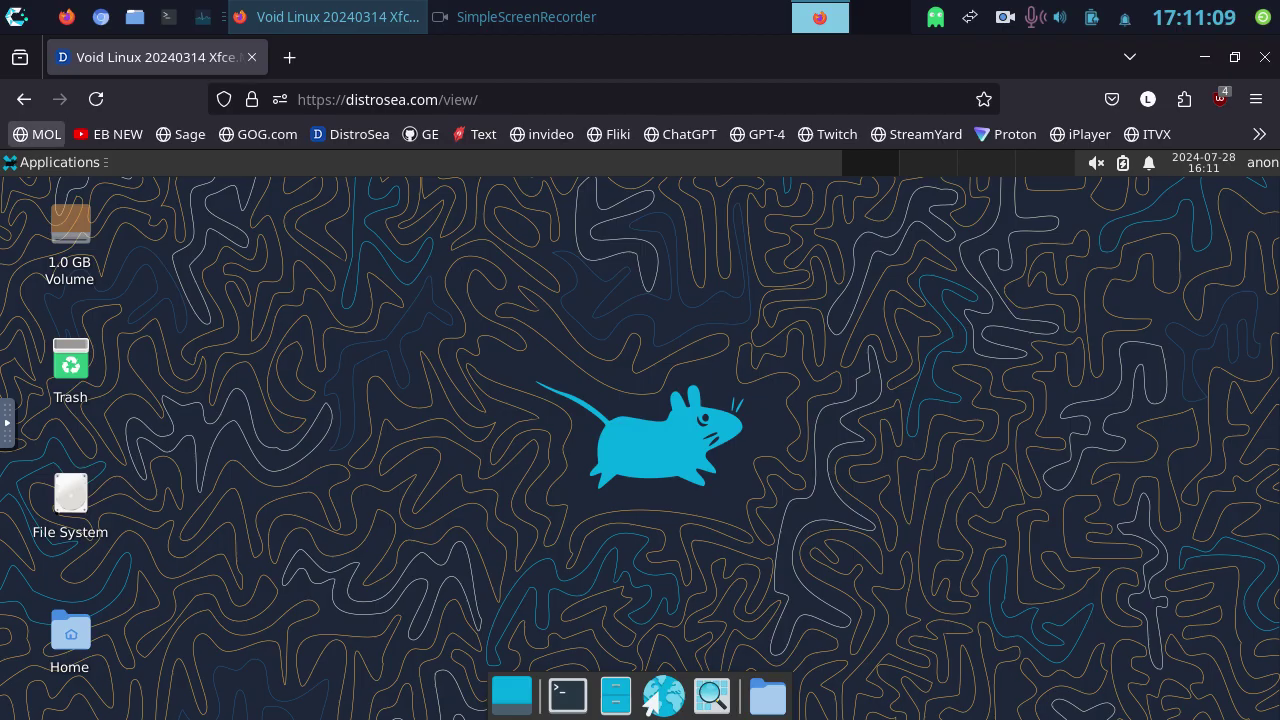
left_click(52, 162)
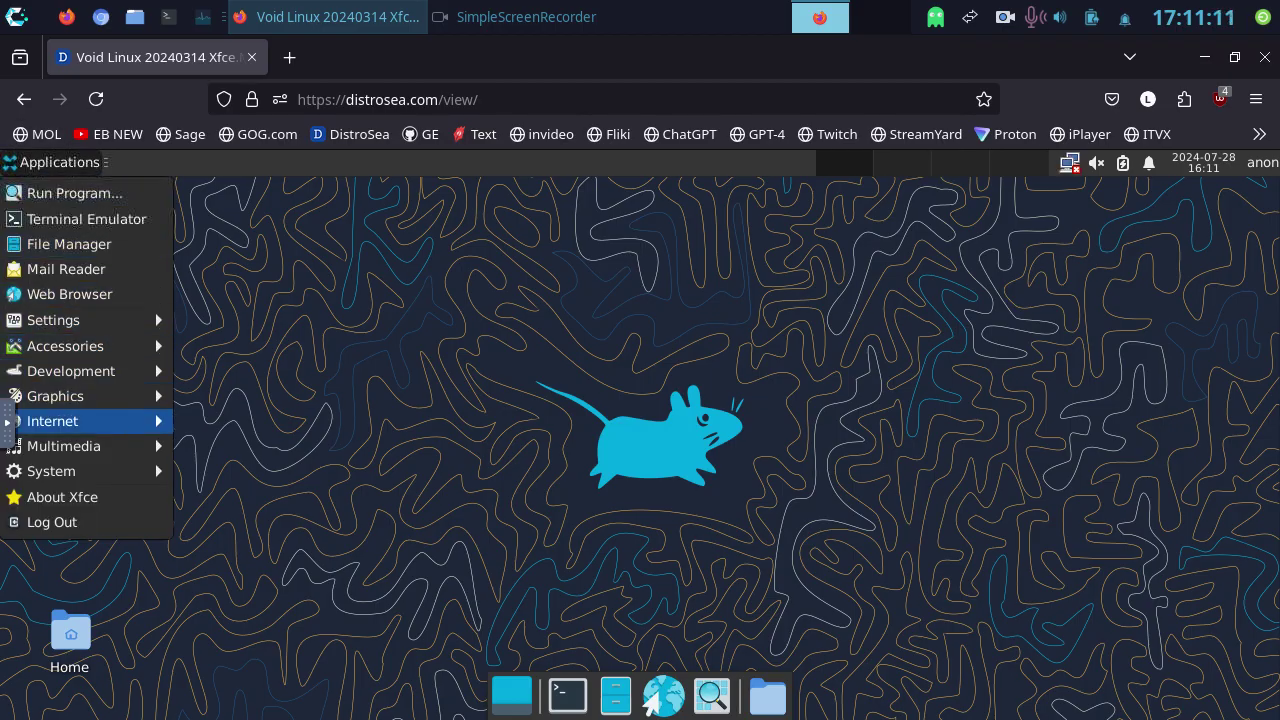
mouse_move(64, 446)
left_click(437, 301)
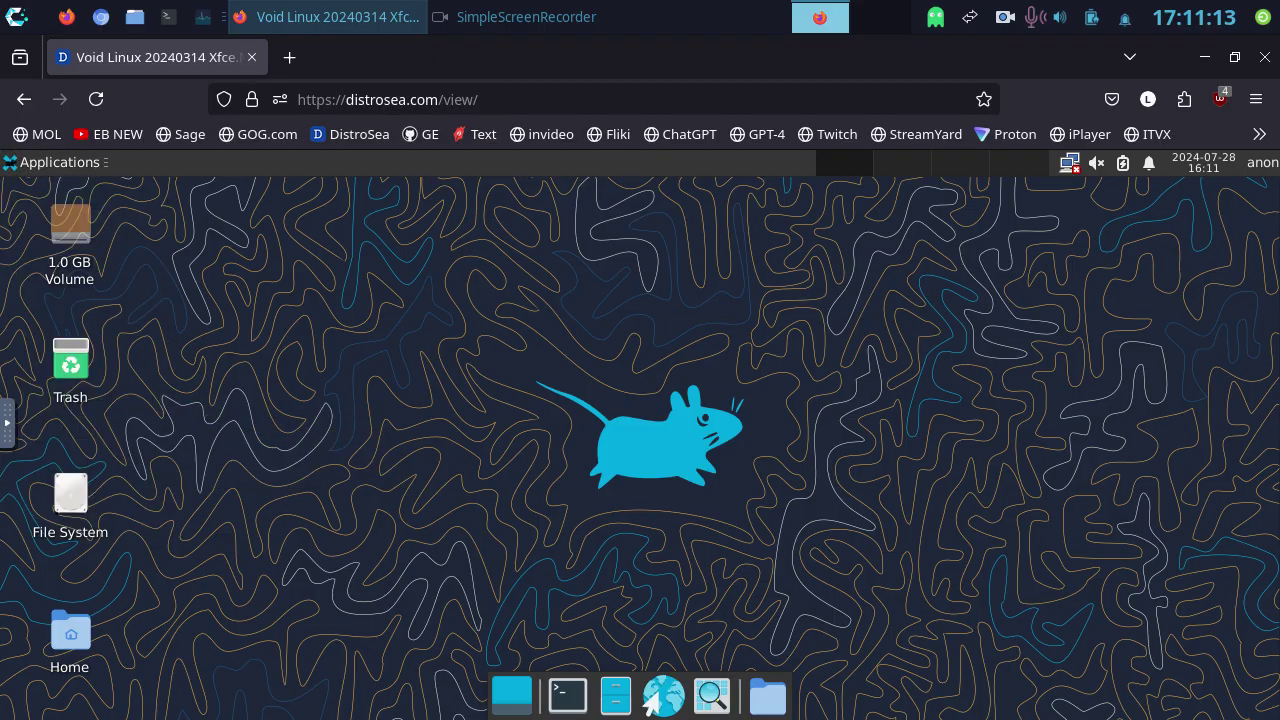
- Change the Void Linux desktop wallpaper to the dark image with red flowers and close the desktop settings
right_click(437, 301)
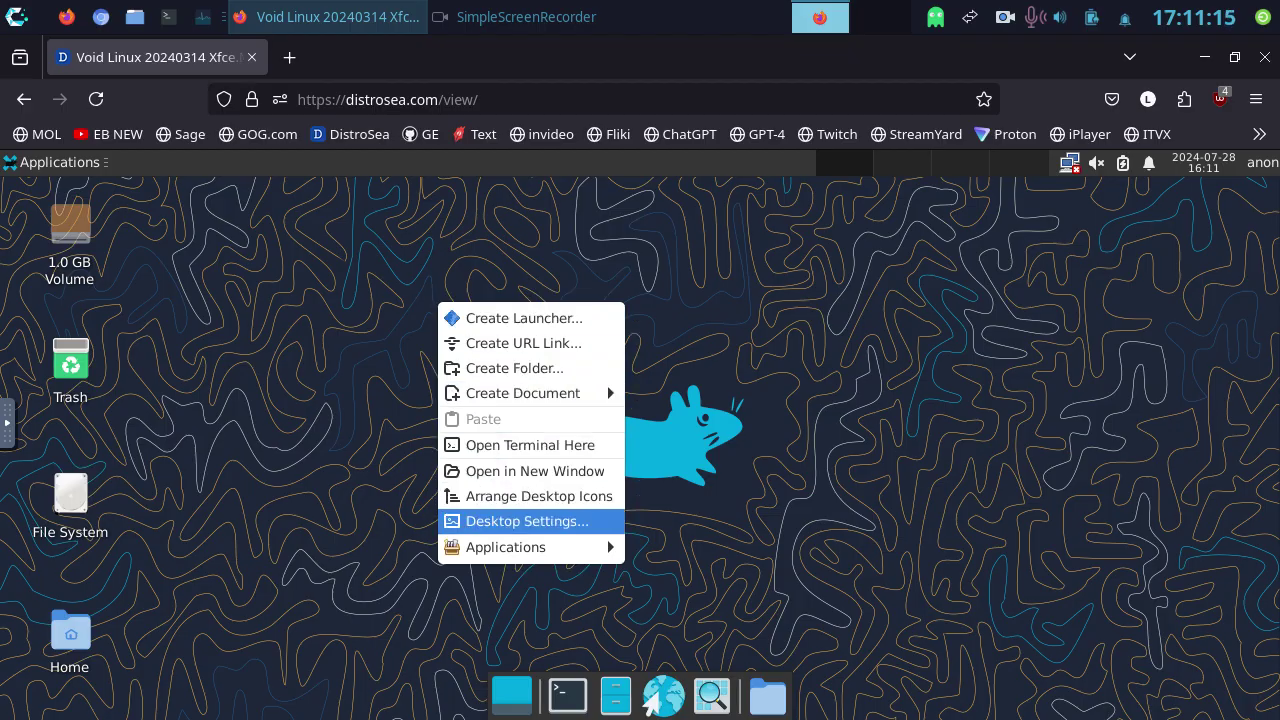
left_click(527, 521)
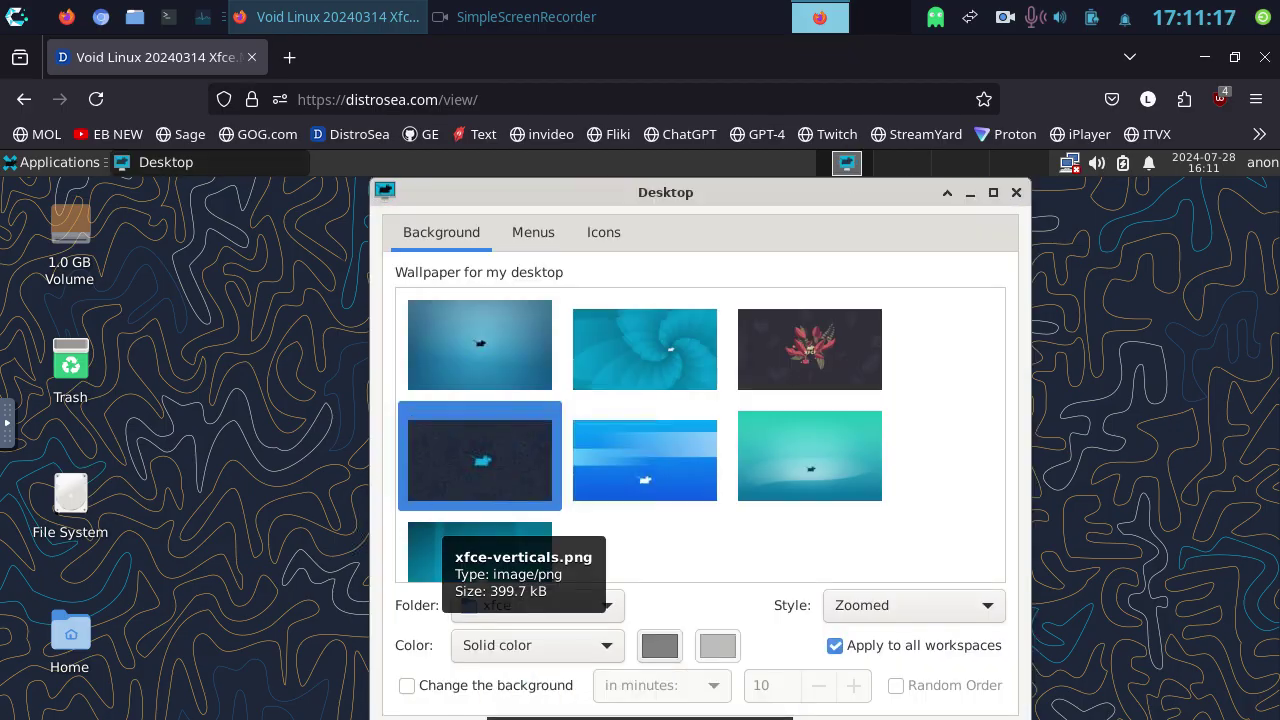
left_click(809, 348)
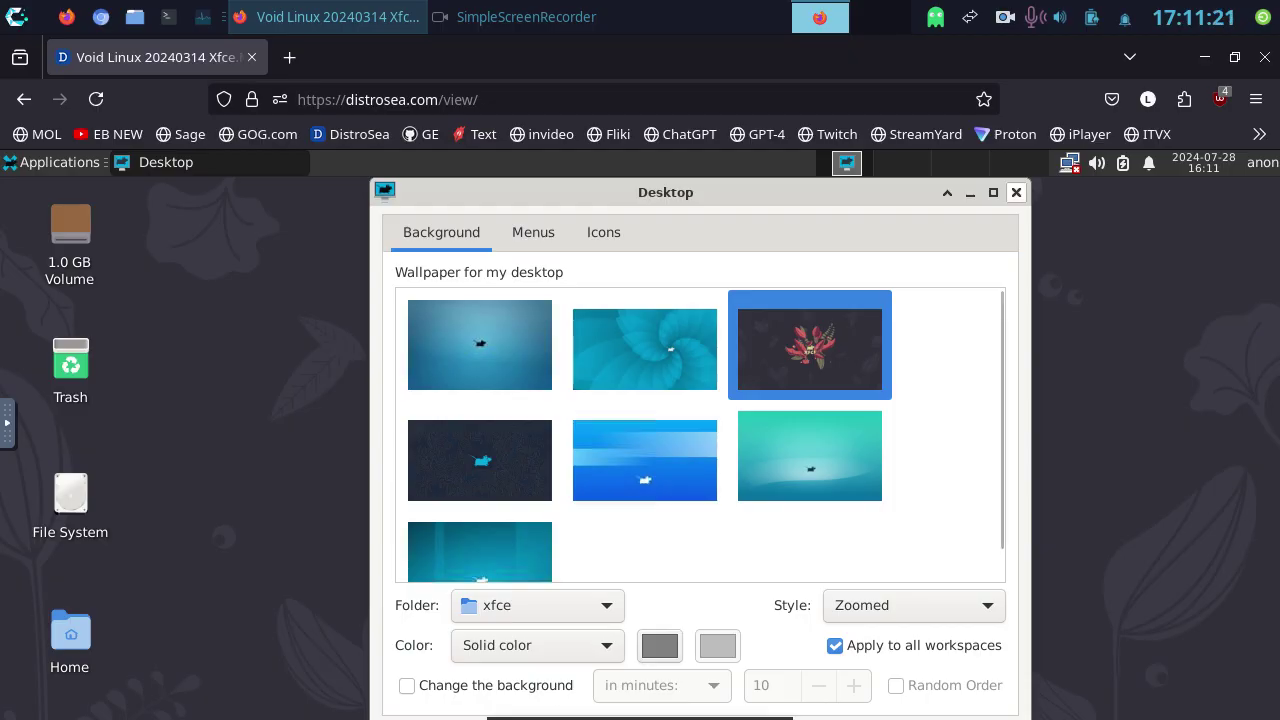
left_click(1016, 192)
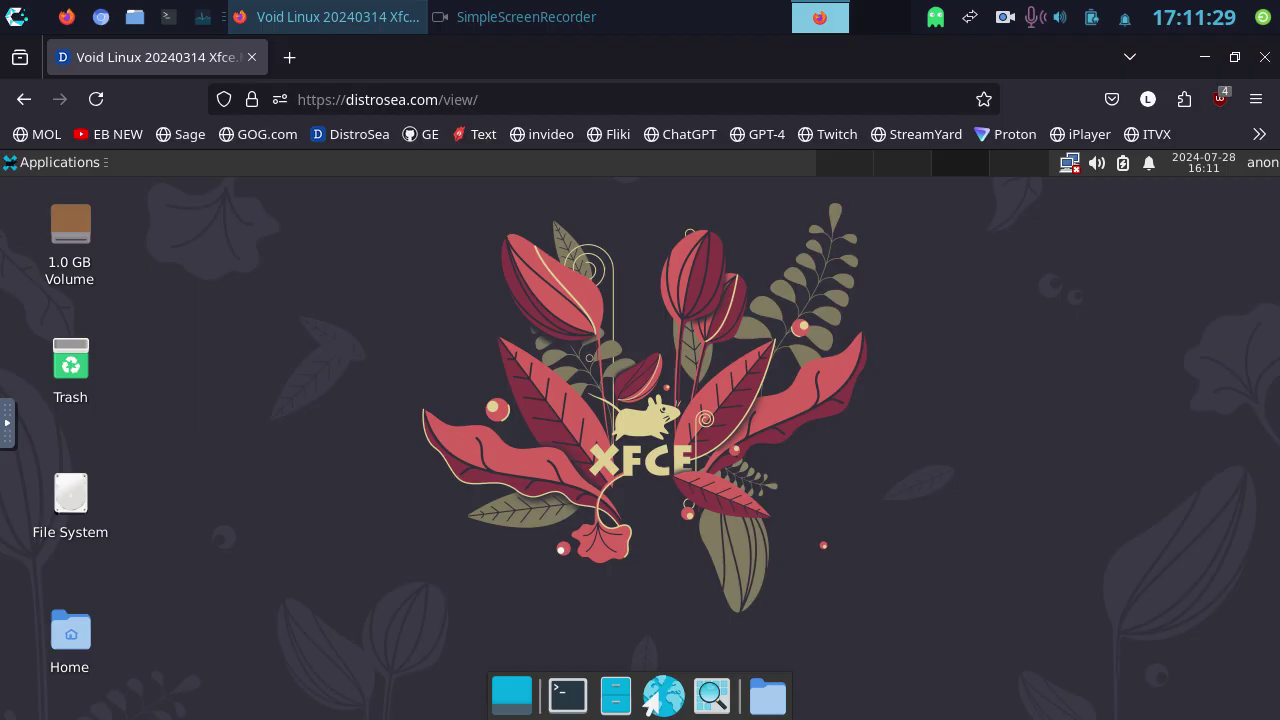
- Close the browser, switch to SimpleScreenRecorder and move its window closer to the middle of the desktop
left_click(1264, 57)
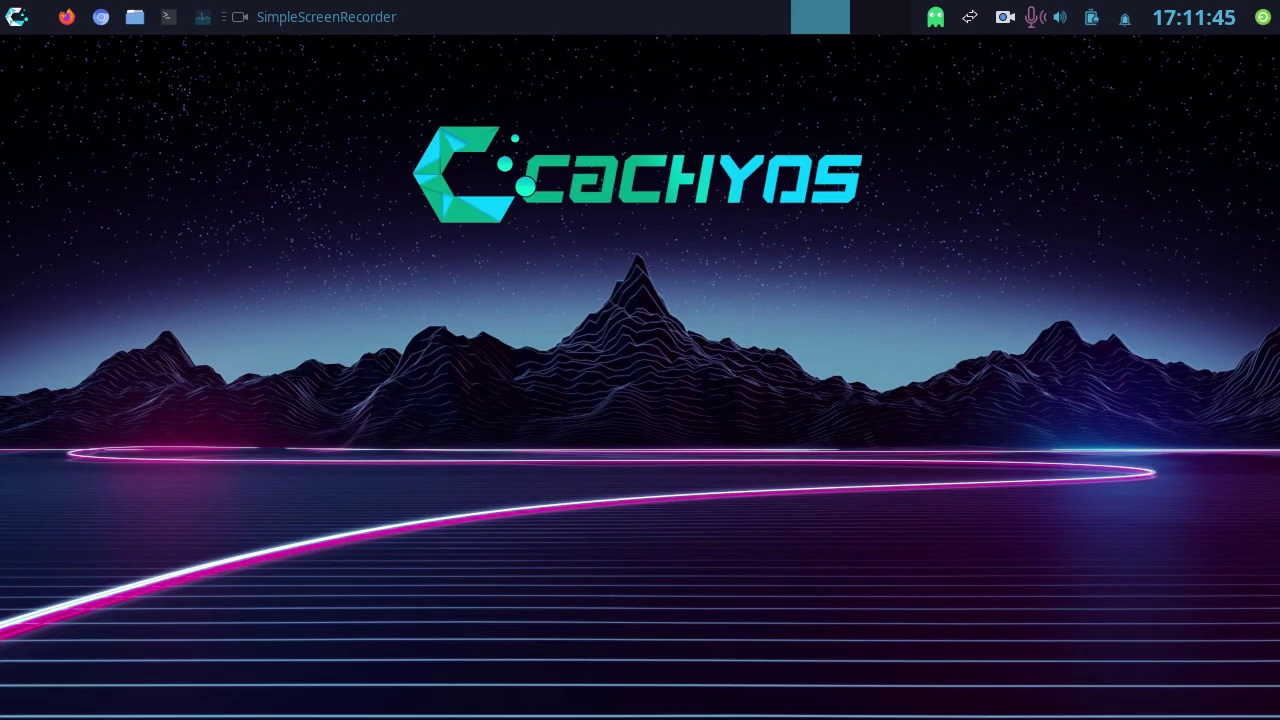
left_click(327, 17)
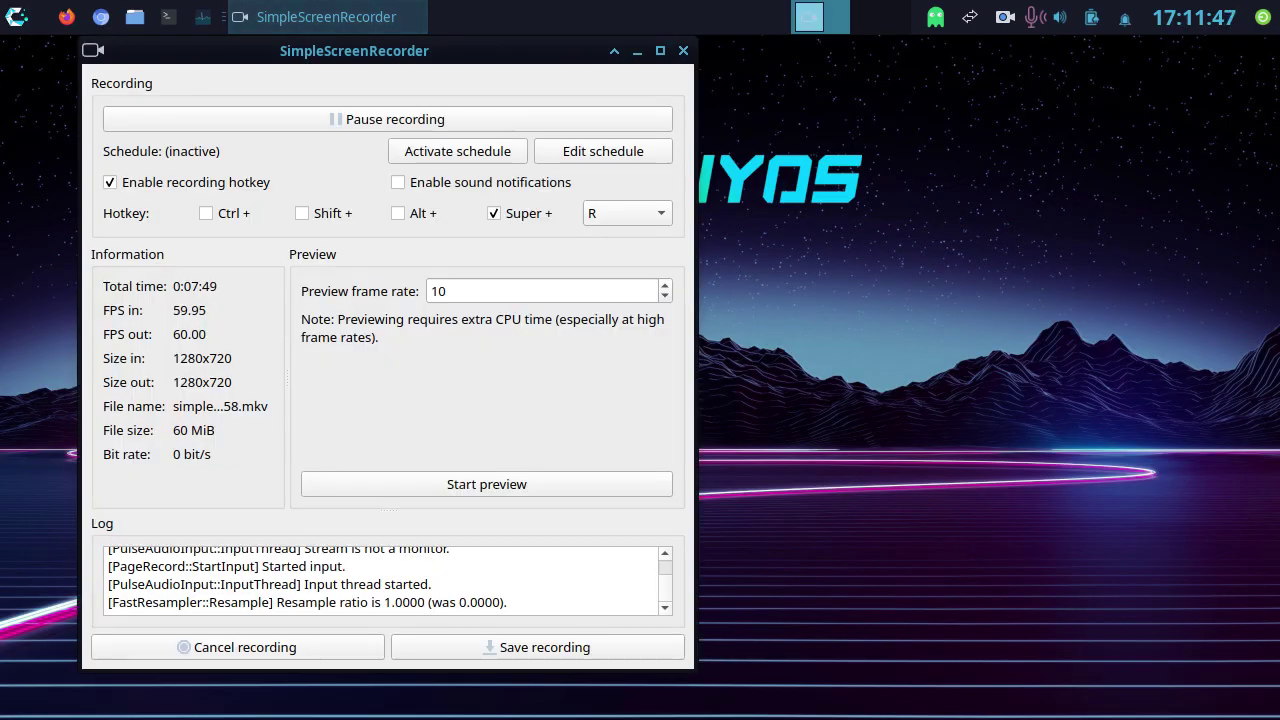
left_click_drag(385, 51, 464, 97)
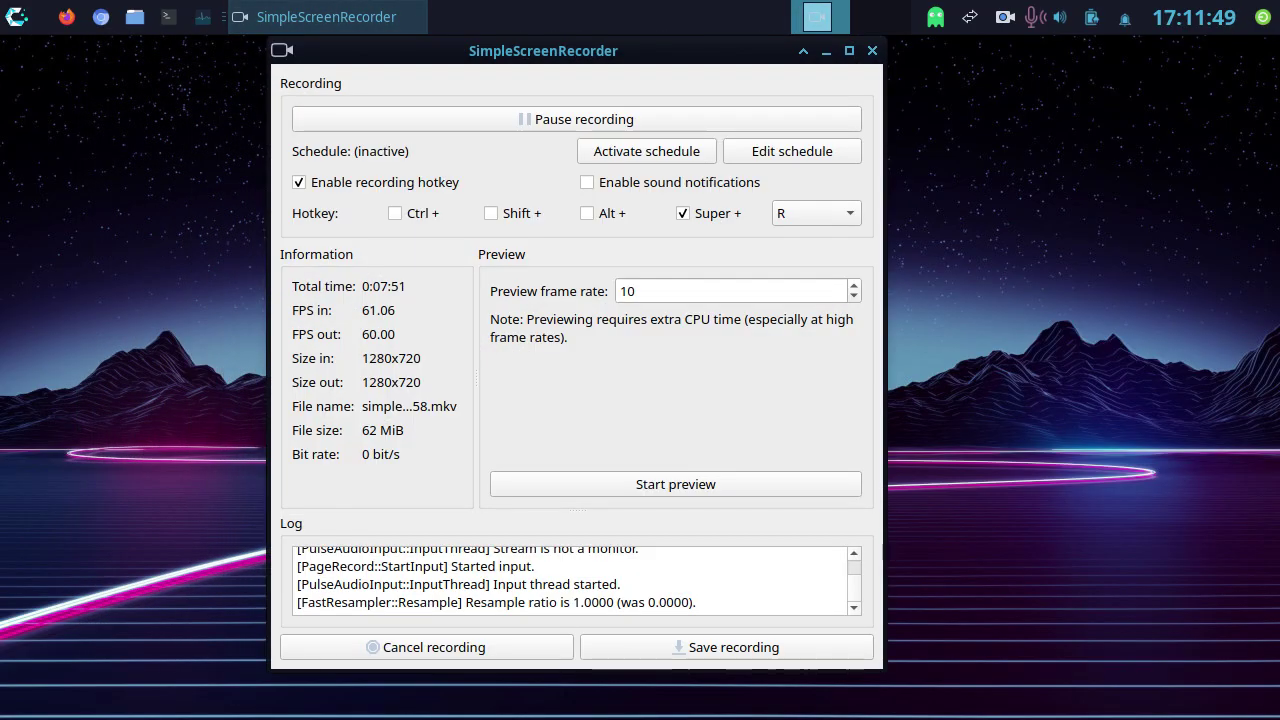